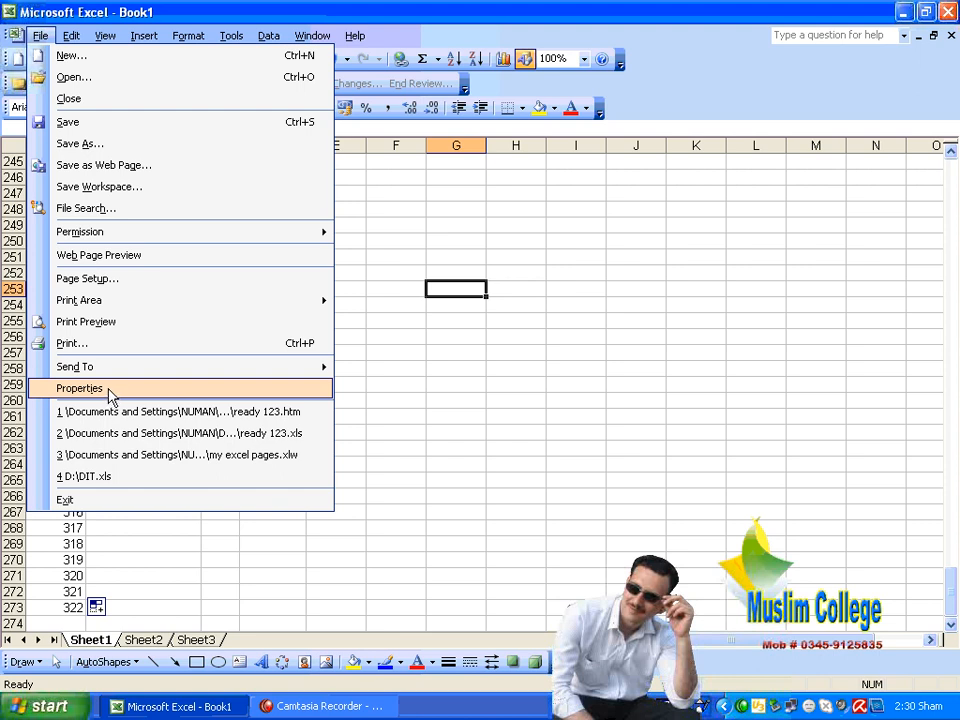
# Select cell H251, then open Book1's Properties dialog from the File menu
pyautogui.click(516, 257)
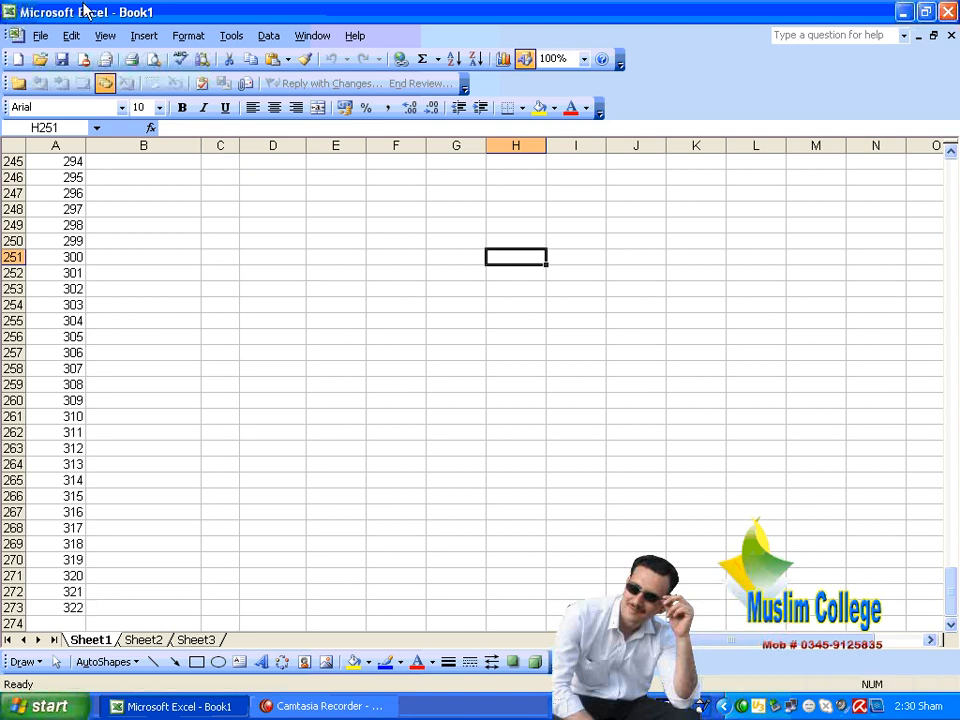
pyautogui.click(42, 36)
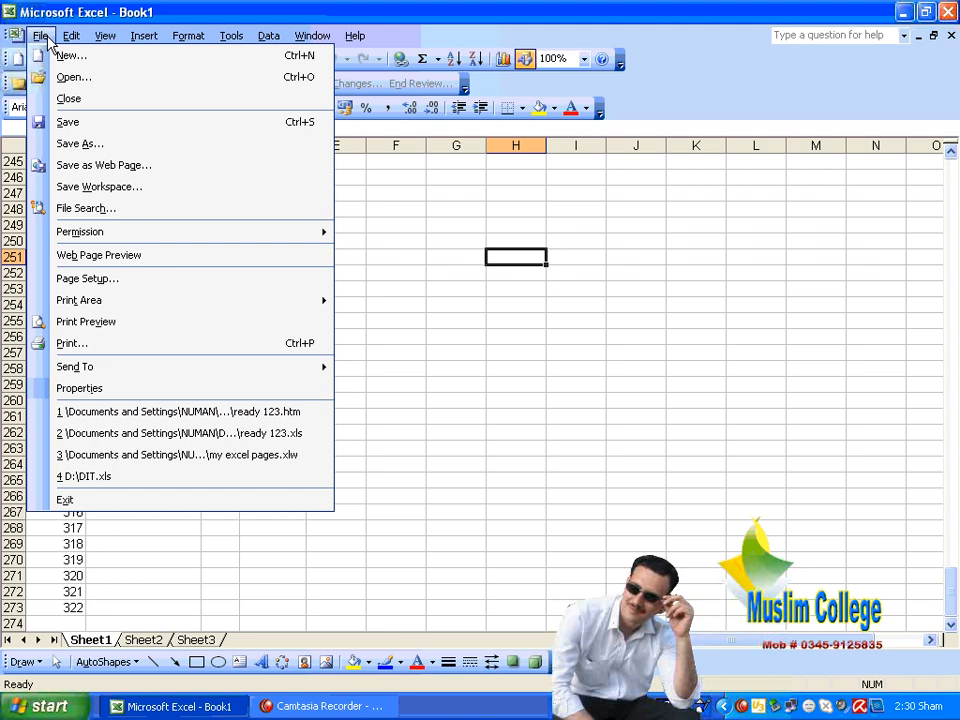
pyautogui.click(99, 390)
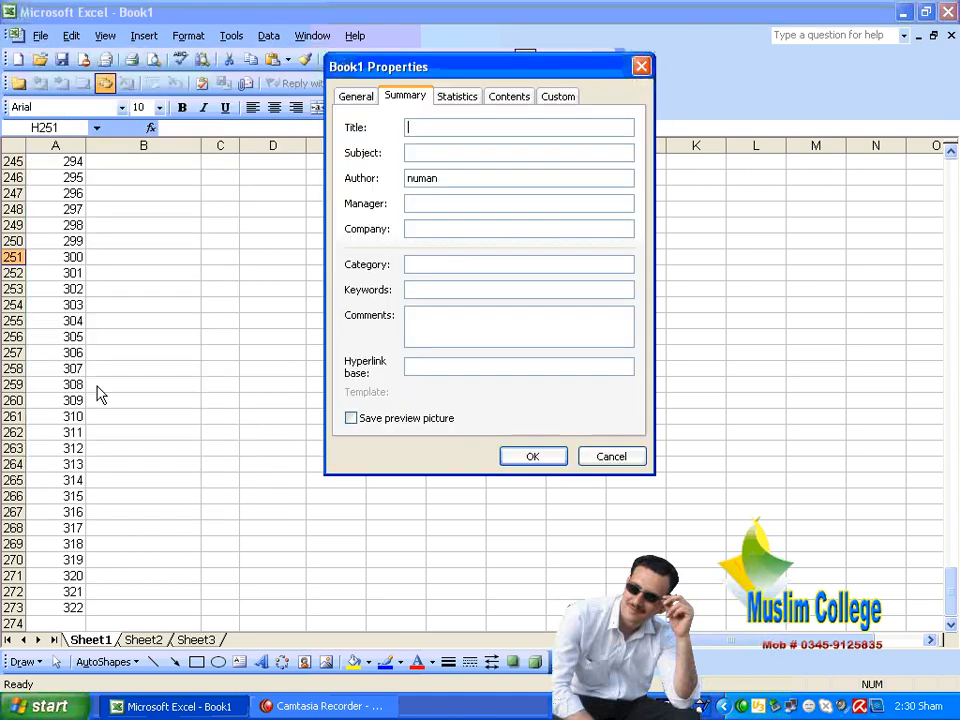
# Move the dialog down and enter Title 'Student record' and Subject 'exam data'
pyautogui.moveTo(410, 68); pyautogui.dragTo(431, 165)
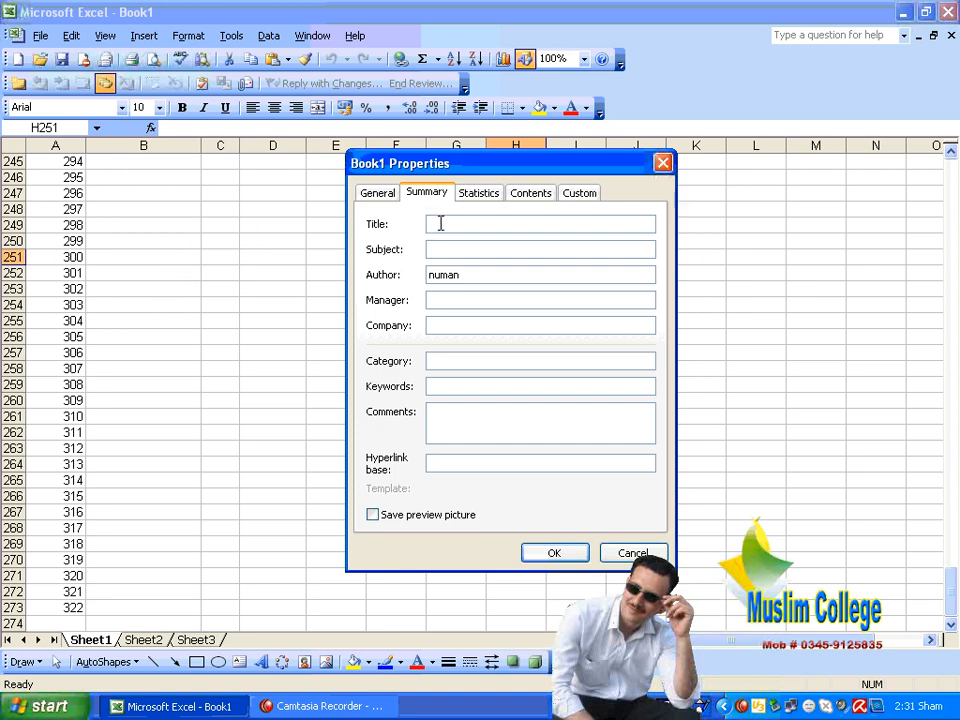
pyautogui.write('Student')
pyautogui.write('record')
pyautogui.click(457, 249)
pyautogui.write('exam data')
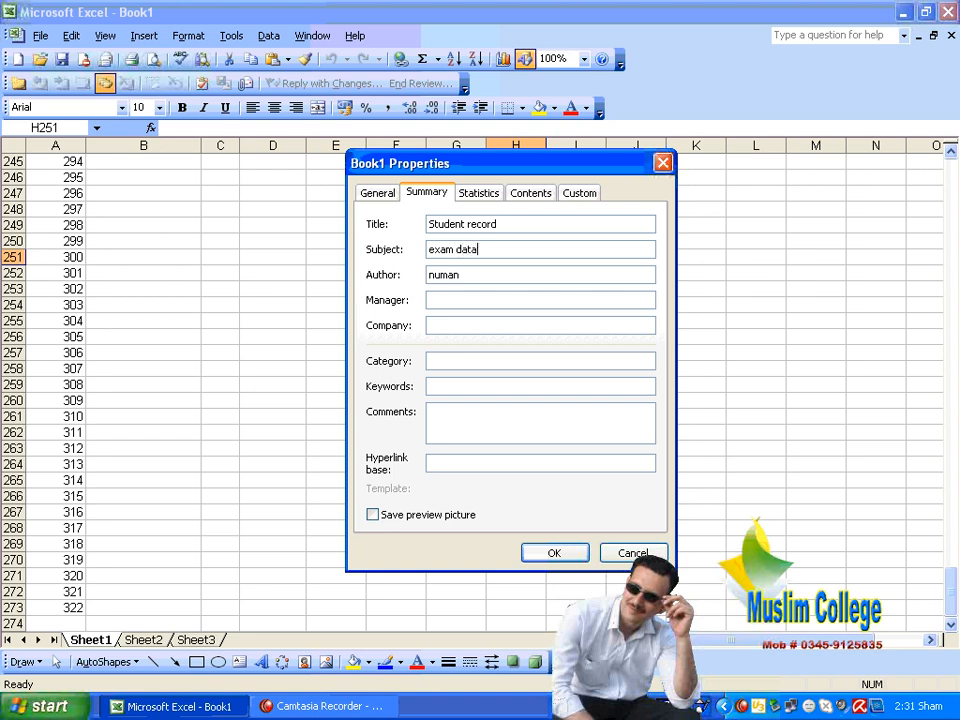
# Replace the author's name, enter the manager's name, and set Company to 'mccm'
pyautogui.click(480, 277)
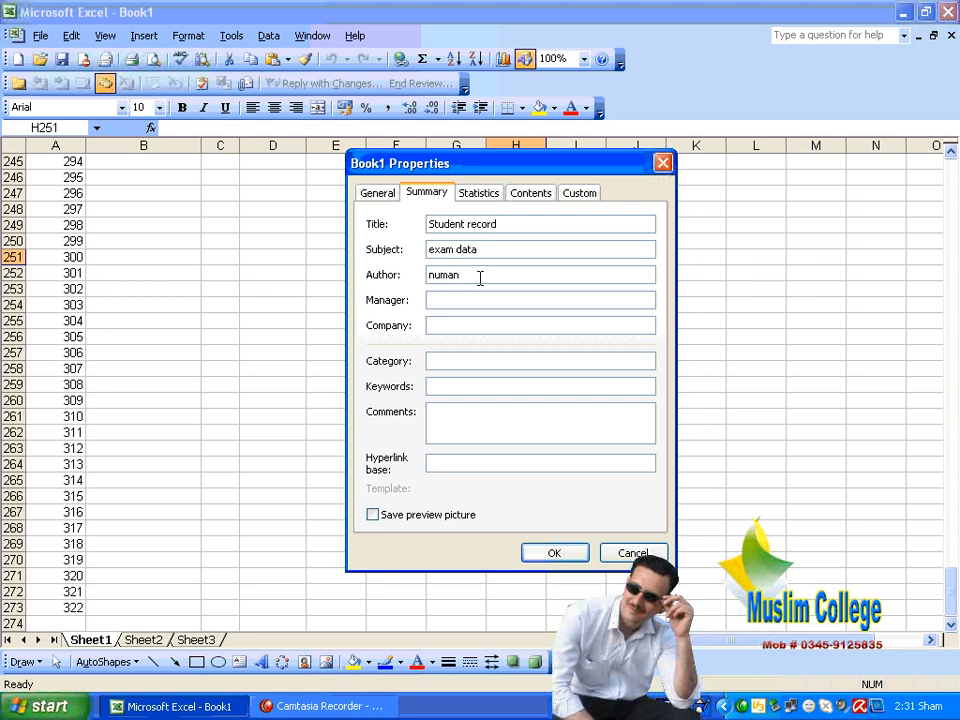
pyautogui.press('BackSpace')
pyautogui.press('BackSpace')
pyautogui.press('BackSpace')
pyautogui.press('BackSpace')
pyautogui.press('BackSpace')
pyautogui.write('jalil')
pyautogui.click(462, 293)
pyautogui.write('Mustafa')
pyautogui.click(481, 325)
pyautogui.write('mccm')
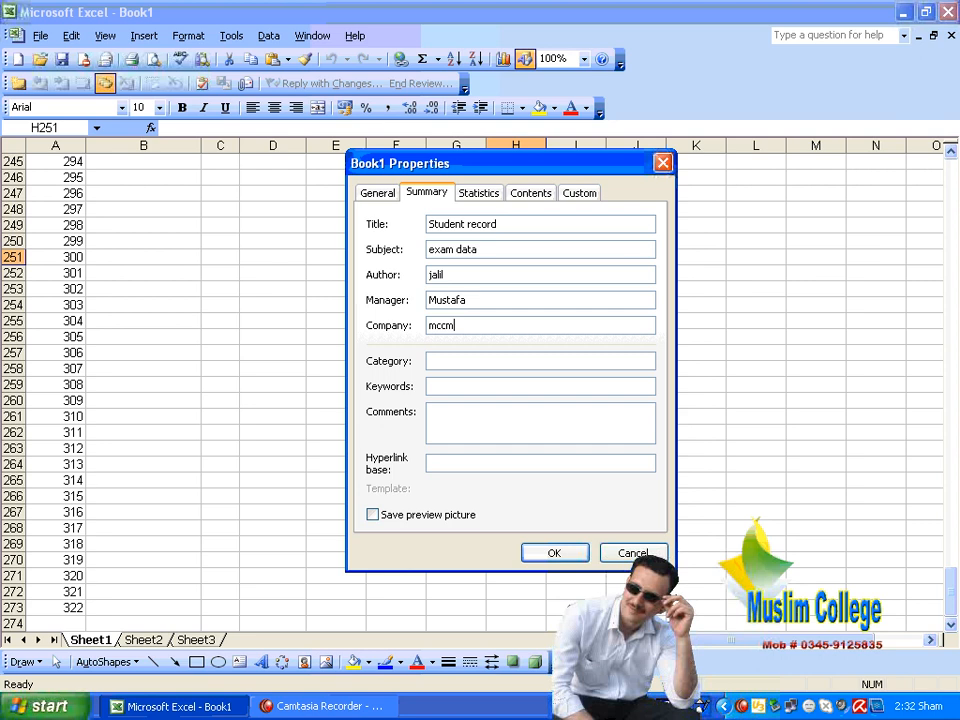
pyautogui.click(471, 358)
# Set Category to '2nd' and start Keywords with 'ad03-fa045-az0333-'
pyautogui.write('2nd')
pyautogui.click(491, 387)
pyautogui.write('ad03-')
pyautogui.write('fa045-az0333-')
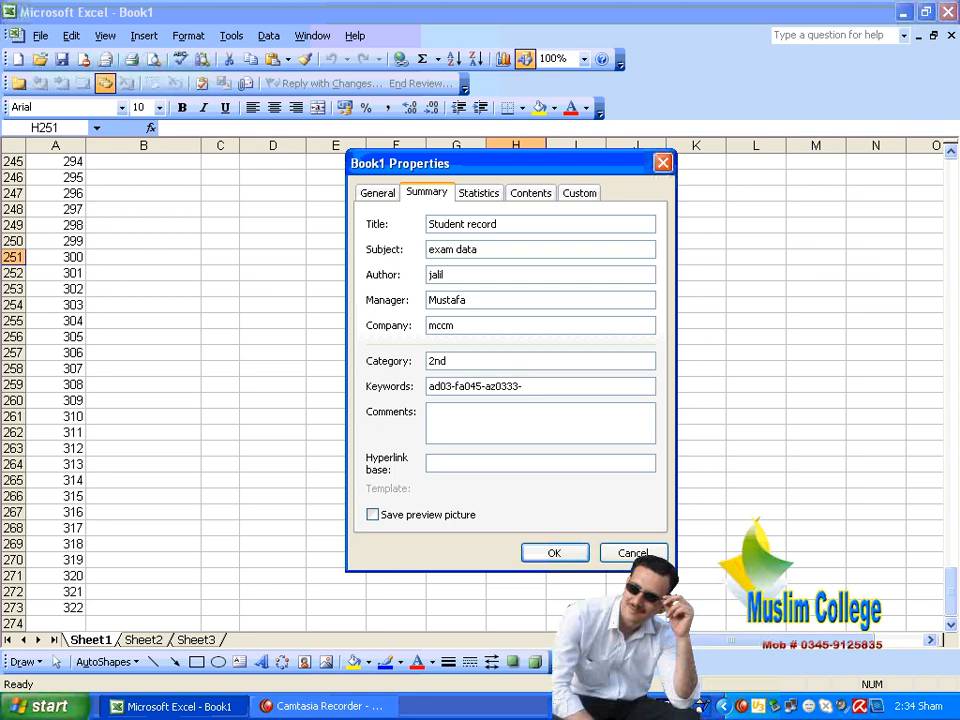
# Complete Keywords as 'ad03-fa045-az0333-mq007-0321', correcting a typo and dropping the trailing hyphen
pyautogui.write('ma')
pyautogui.press('BackSpace')
pyautogui.write('q007-')
pyautogui.write('0321-')
pyautogui.press('BackSpace')
pyautogui.click(491, 404)
pyautogui.write('it is made w')
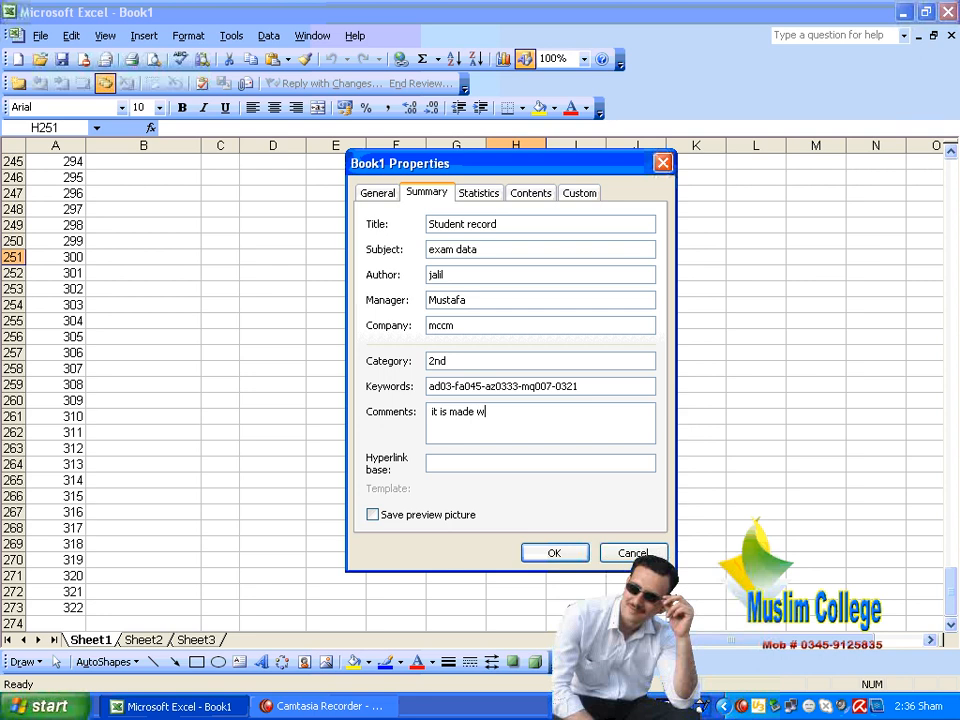
pyautogui.write('ithen three days')
pyautogui.click(501, 462)
pyautogui.write('www.')
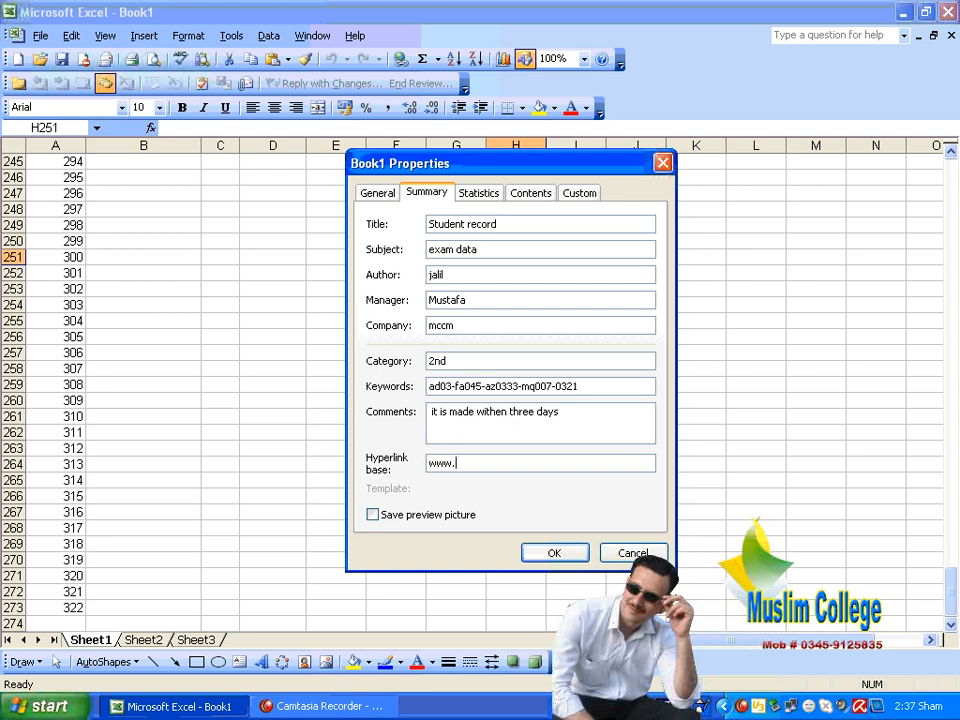
pyautogui.write('mgcpk.com')
# Check the General tab, then close the Properties dialog to return to the sheet
pyautogui.click(380, 195)
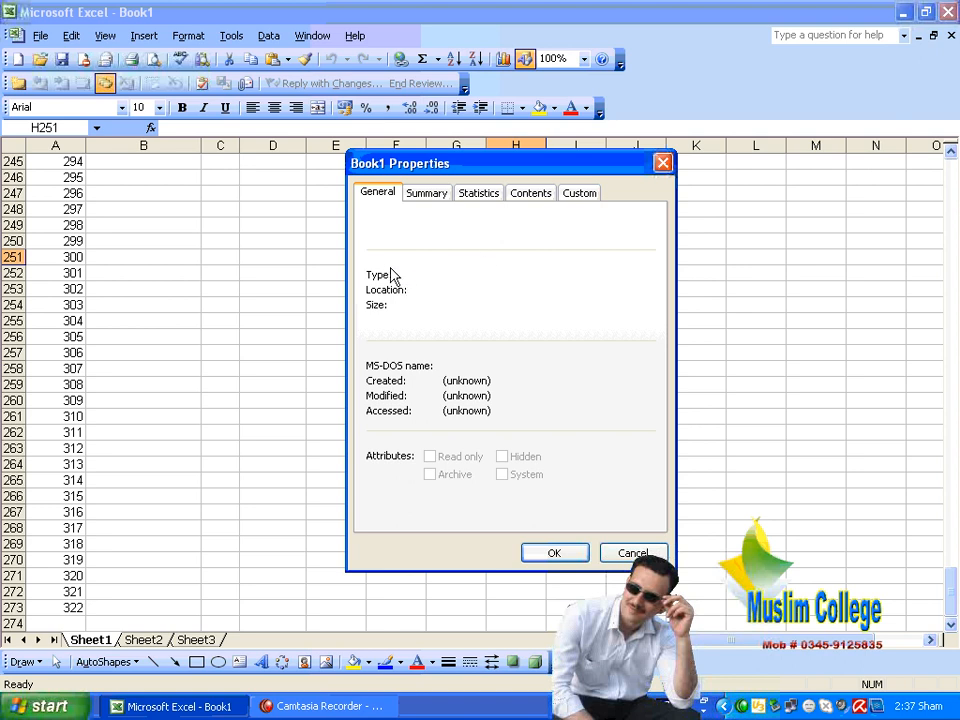
pyautogui.click(663, 162)
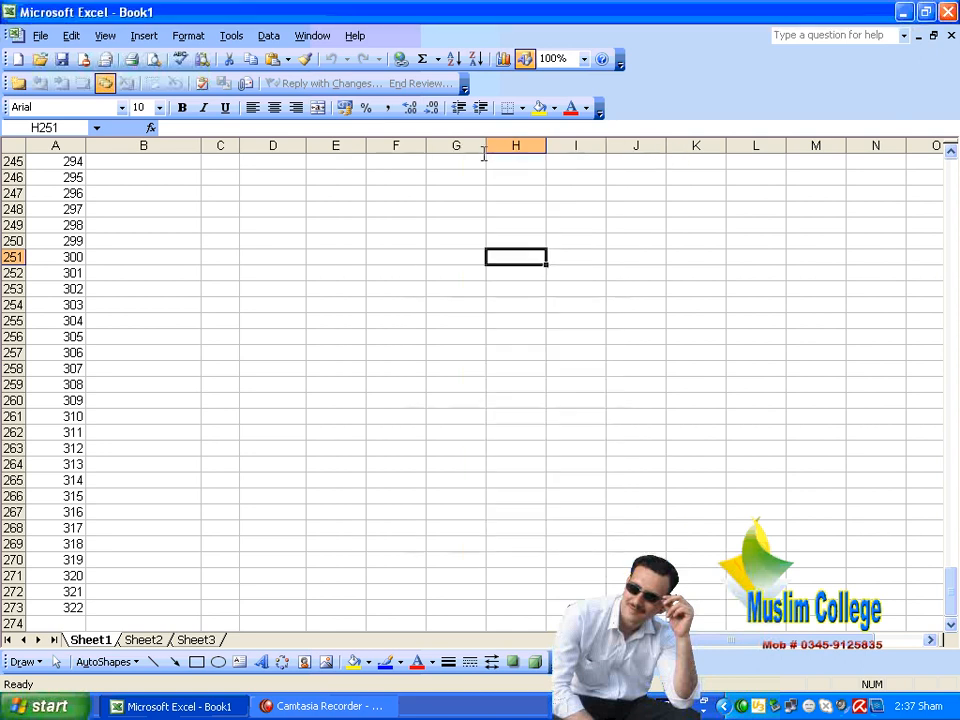
pyautogui.click(39, 36)
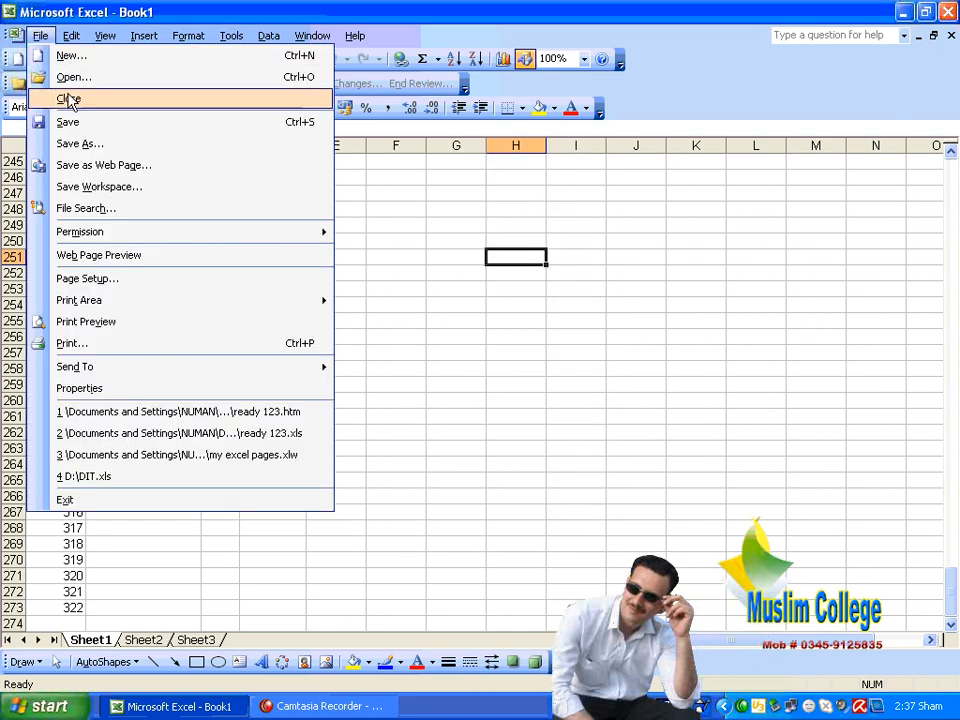
# Save the workbook in My Documents as Book12345.xls
pyautogui.click(133, 148)
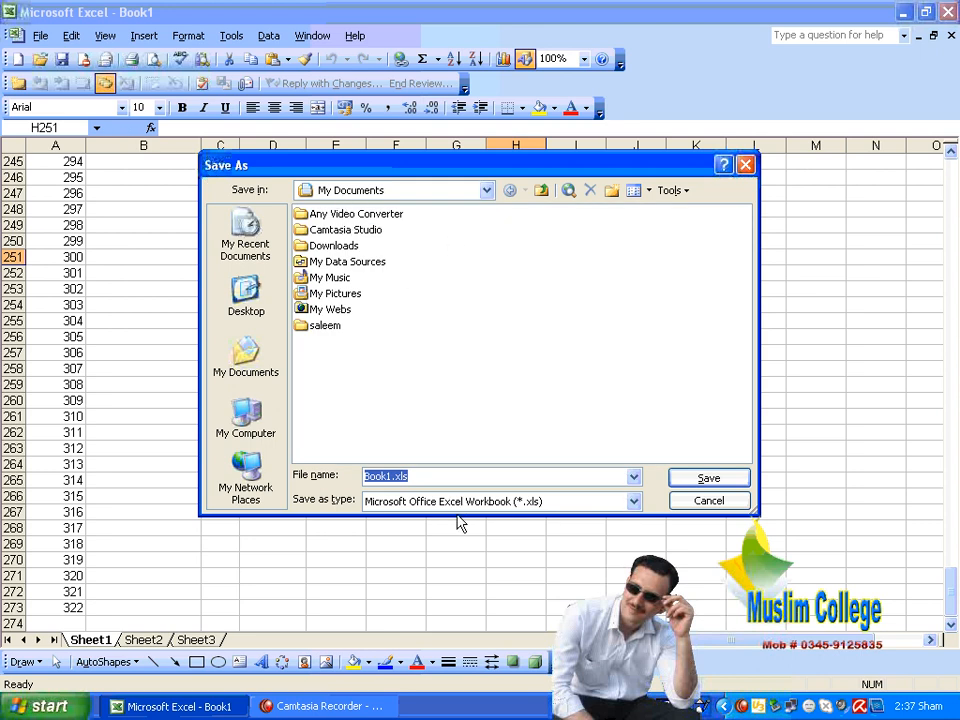
pyautogui.click(441, 476)
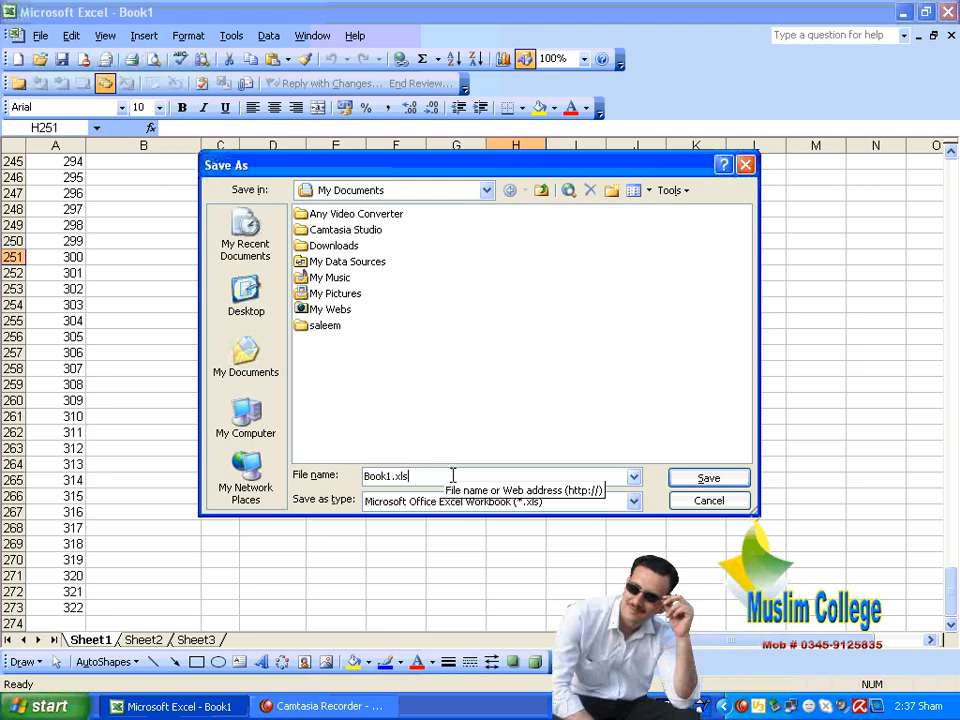
pyautogui.press('BackSpace')
pyautogui.press('BackSpace')
pyautogui.press('BackSpace')
pyautogui.press('BackSpace')
pyautogui.press('BackSpace')
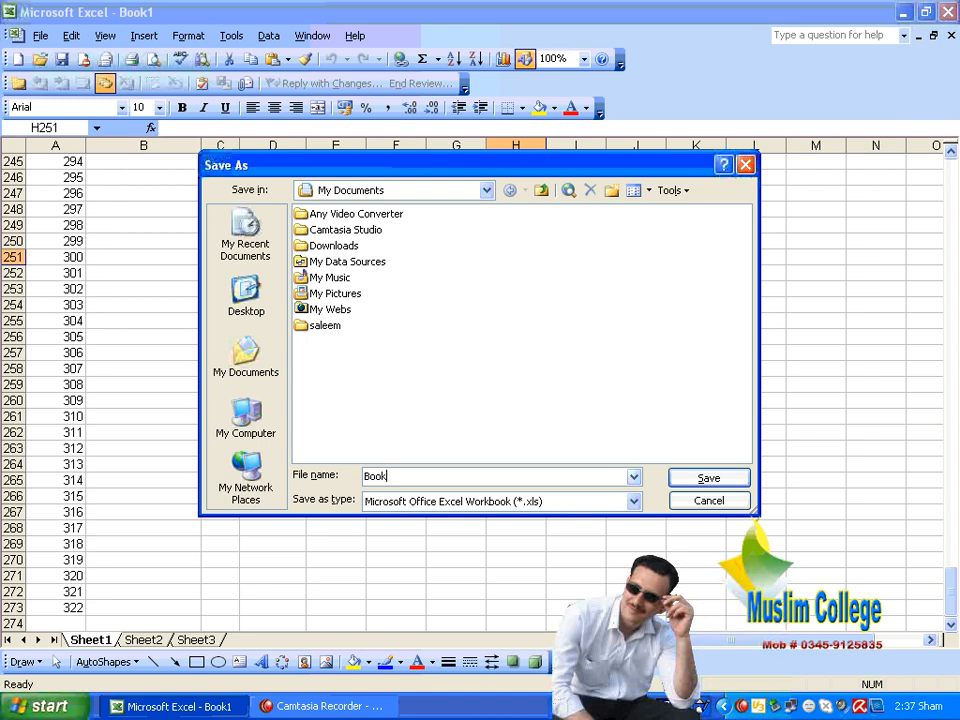
pyautogui.write('12345')
pyautogui.click(726, 477)
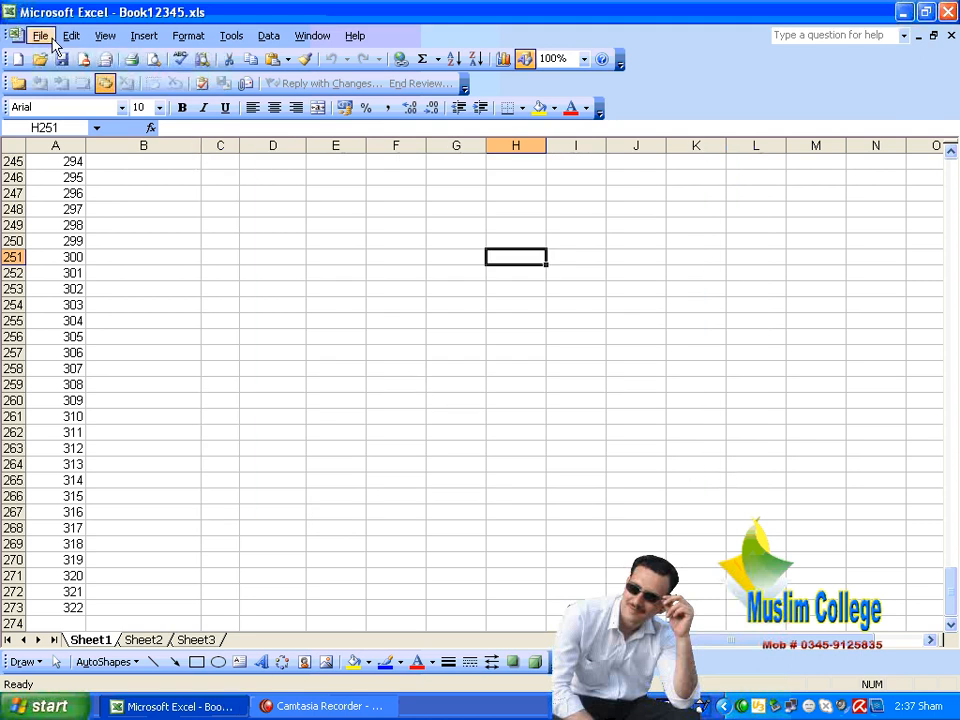
# Open Book12345.xls Properties and highlight its type, location, 24.0KB size, MS-DOS name and June 17, 2010 dates
pyautogui.click(41, 36)
pyautogui.click(143, 388)
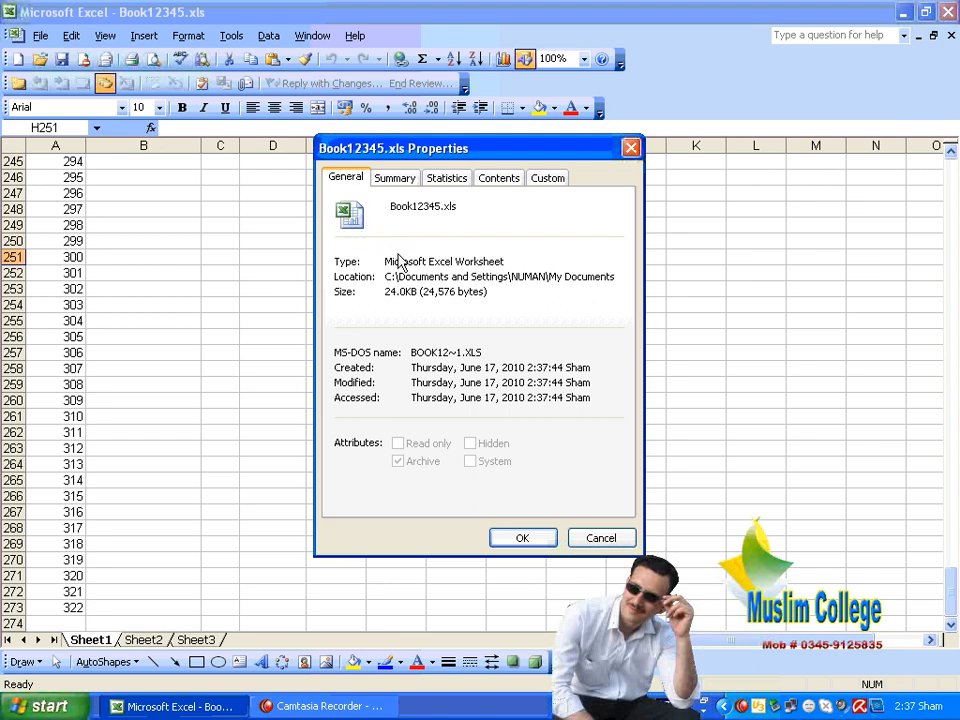
pyautogui.moveTo(399, 202); pyautogui.dragTo(506, 208)
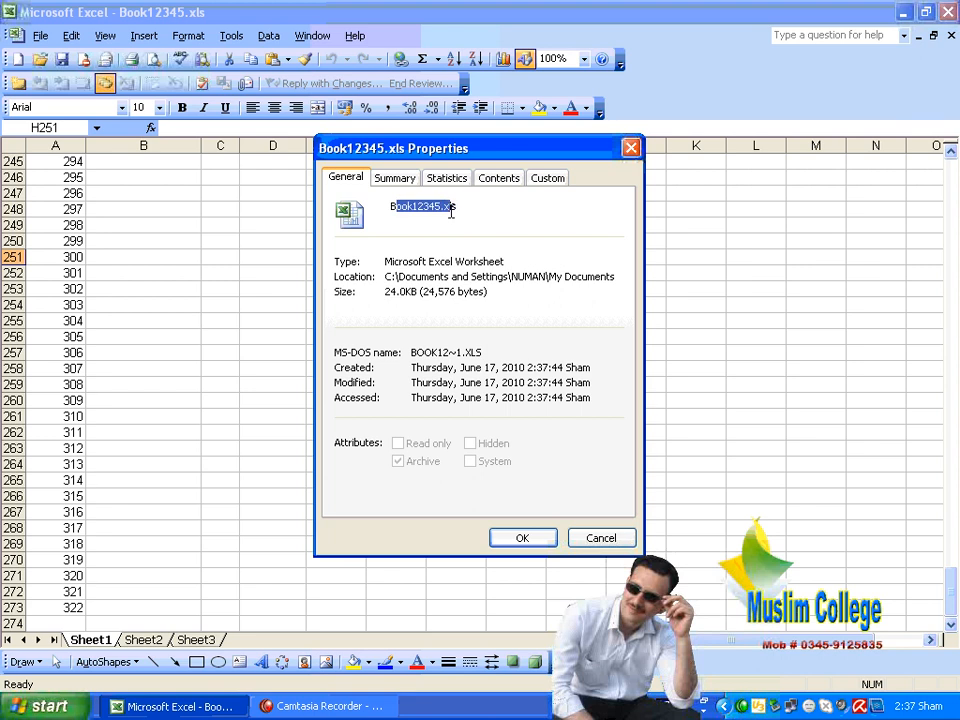
pyautogui.click(506, 208)
pyautogui.moveTo(516, 260); pyautogui.dragTo(379, 262)
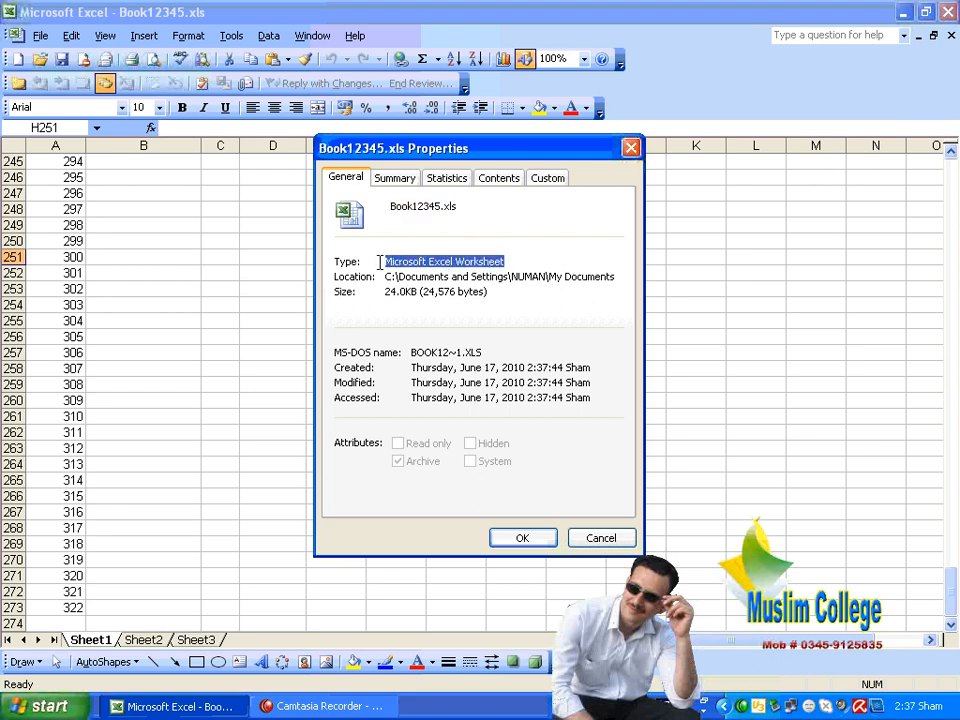
pyautogui.moveTo(616, 278); pyautogui.dragTo(549, 272)
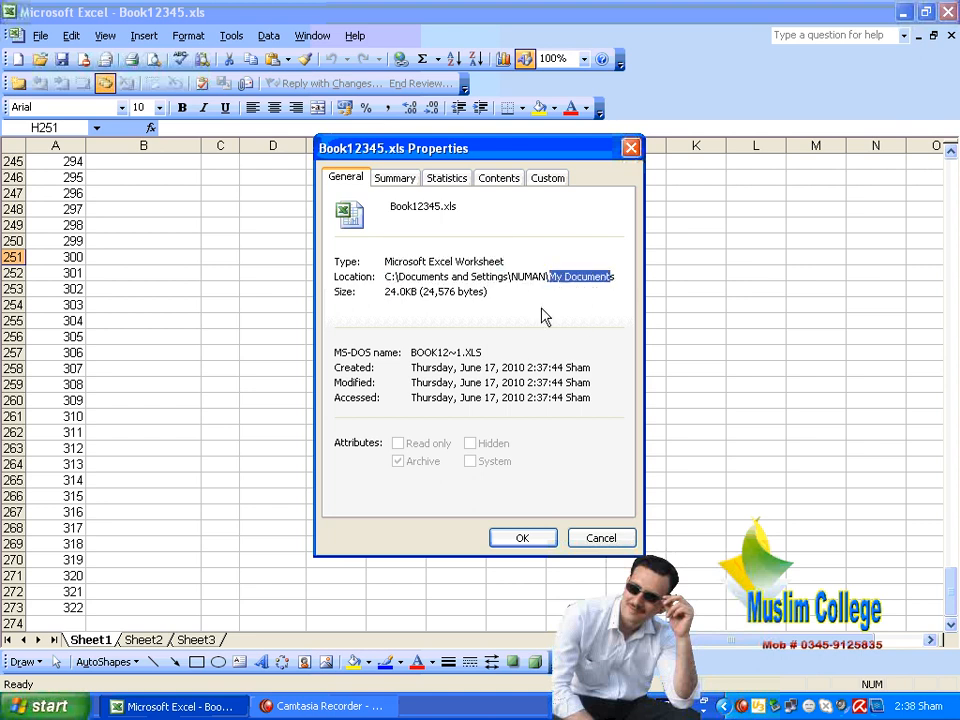
pyautogui.moveTo(488, 290); pyautogui.dragTo(375, 291)
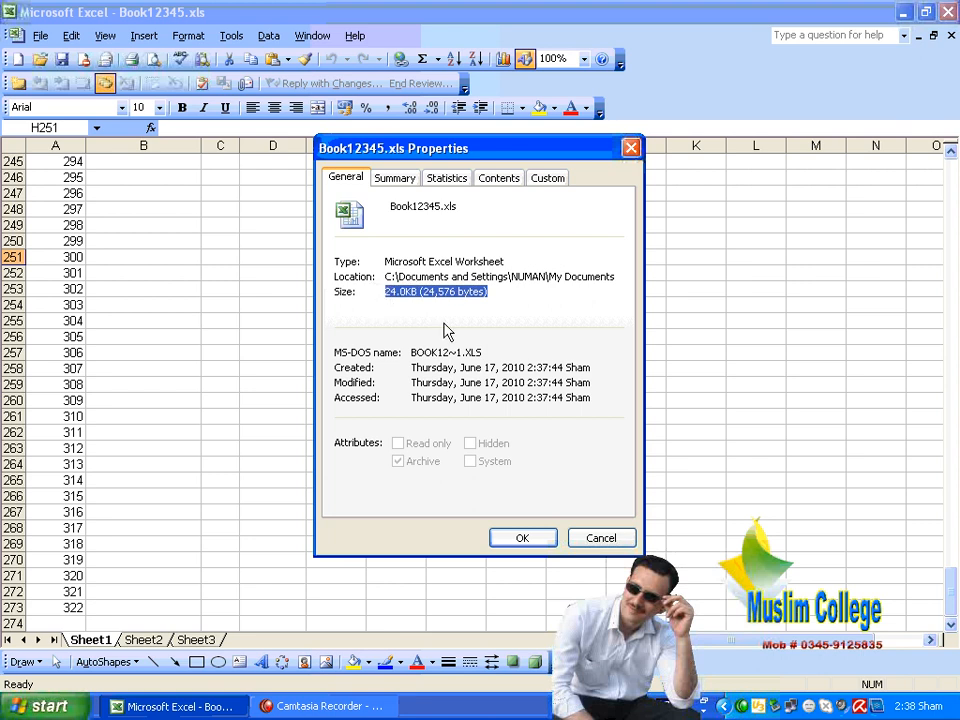
pyautogui.moveTo(488, 352); pyautogui.dragTo(402, 352)
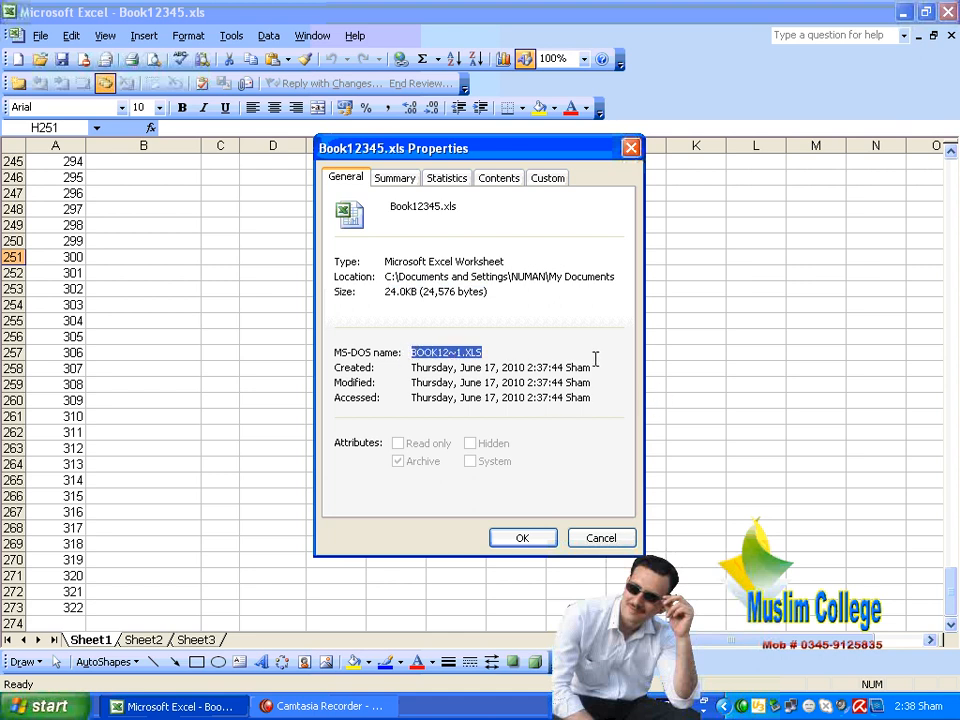
pyautogui.moveTo(594, 367); pyautogui.dragTo(423, 357)
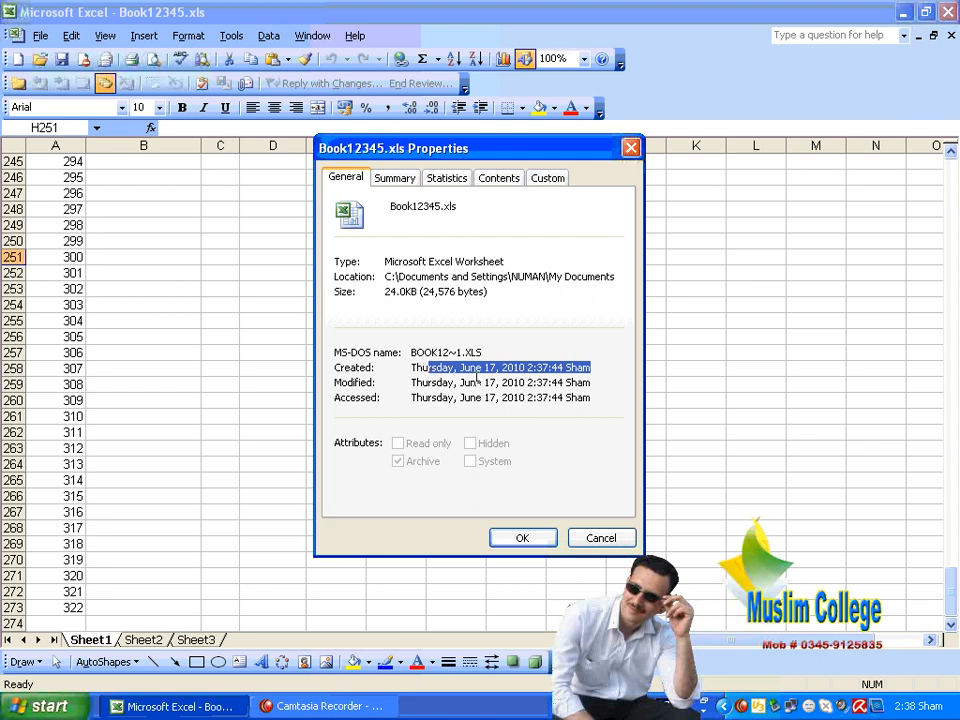
pyautogui.moveTo(594, 383); pyautogui.dragTo(417, 382)
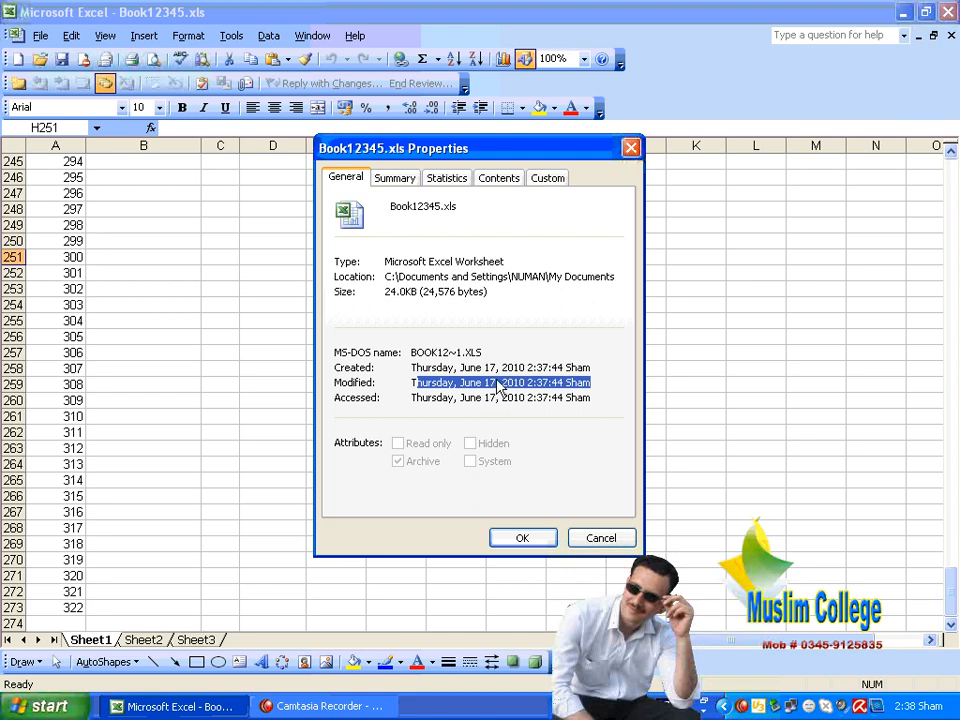
pyautogui.moveTo(418, 398); pyautogui.dragTo(411, 398)
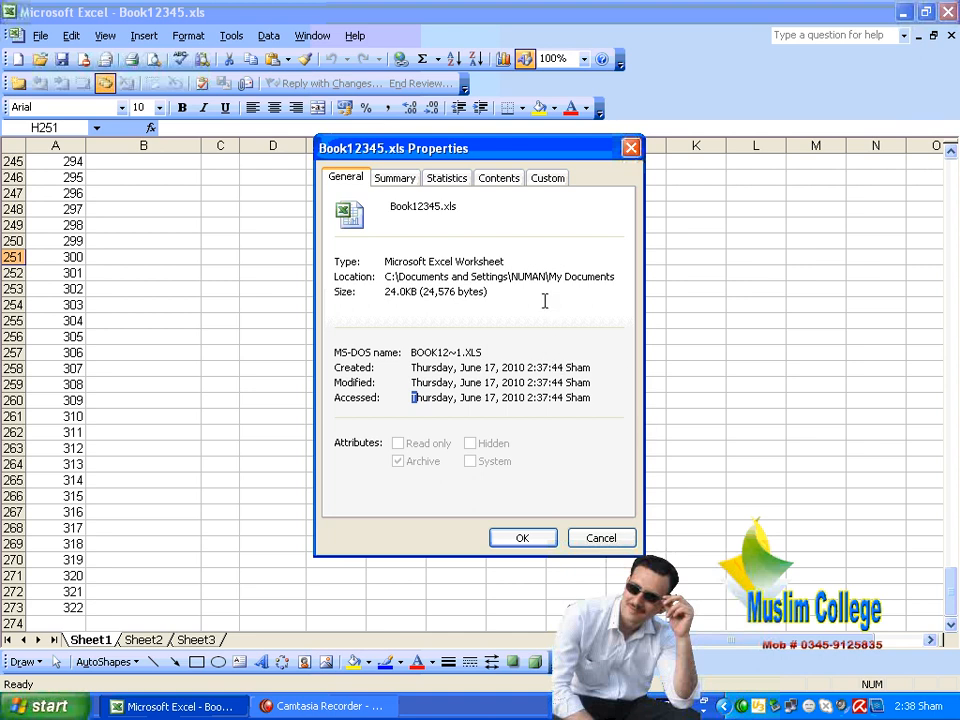
# Browse the Statistics and Contents tabs, ending on the empty Custom page
pyautogui.click(452, 180)
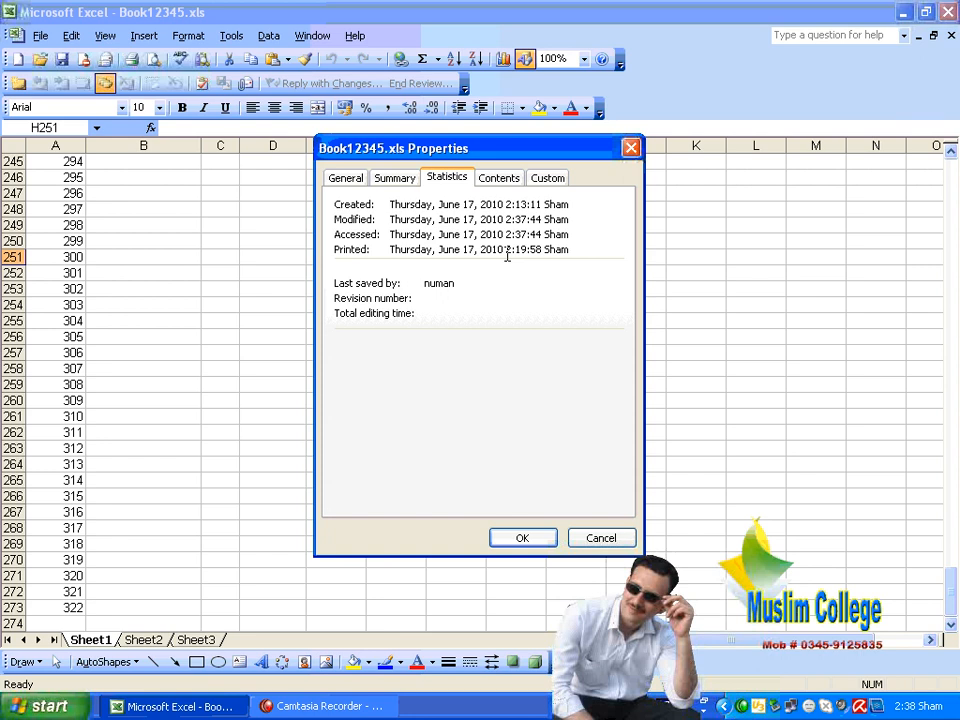
pyautogui.click(498, 179)
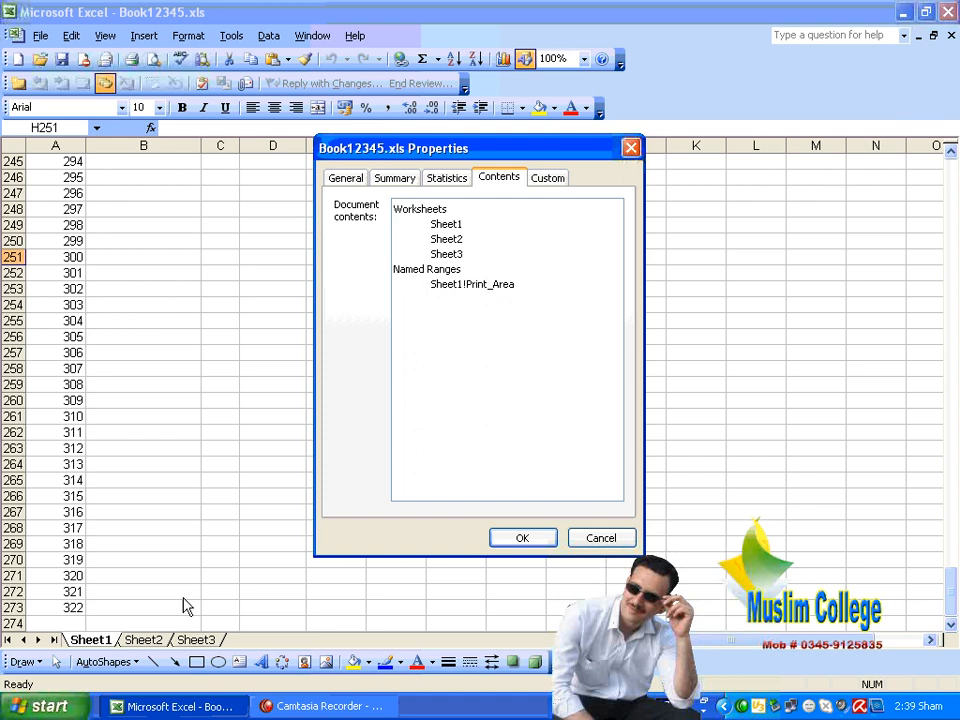
pyautogui.click(554, 182)
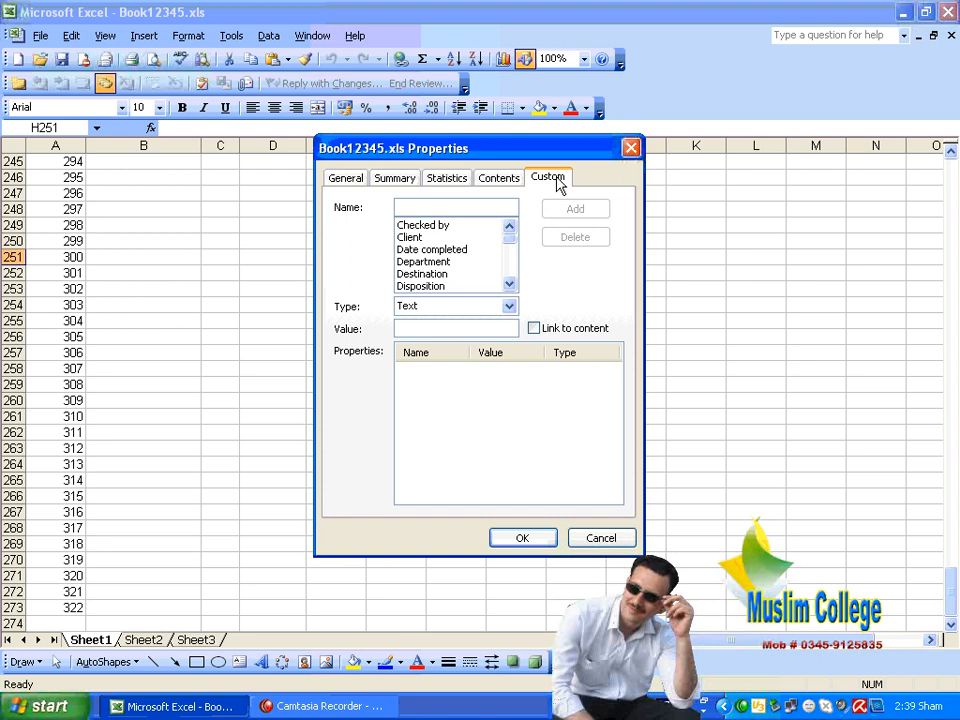
# Add a 'Checked by' custom property holding a person's name, accepting storage as Text
pyautogui.click(428, 228)
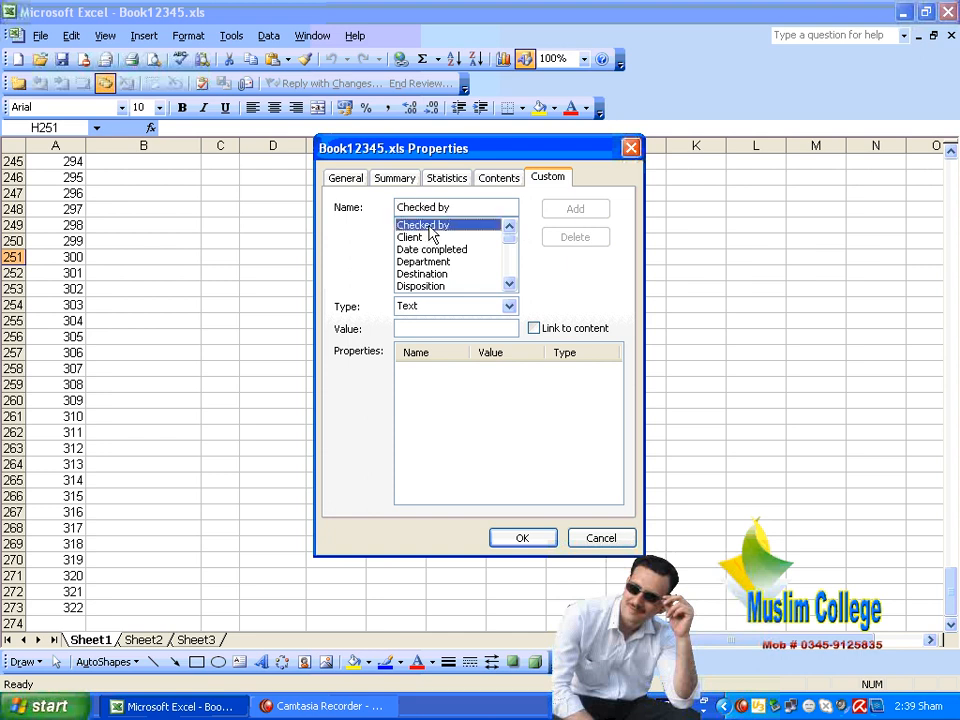
pyautogui.click(458, 307)
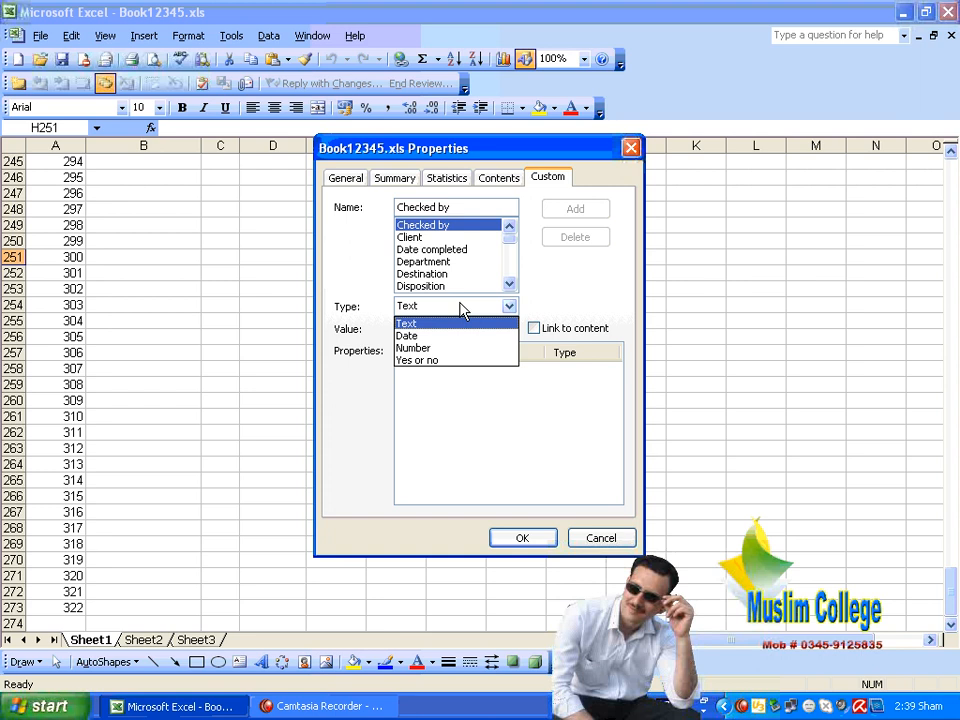
pyautogui.click(443, 348)
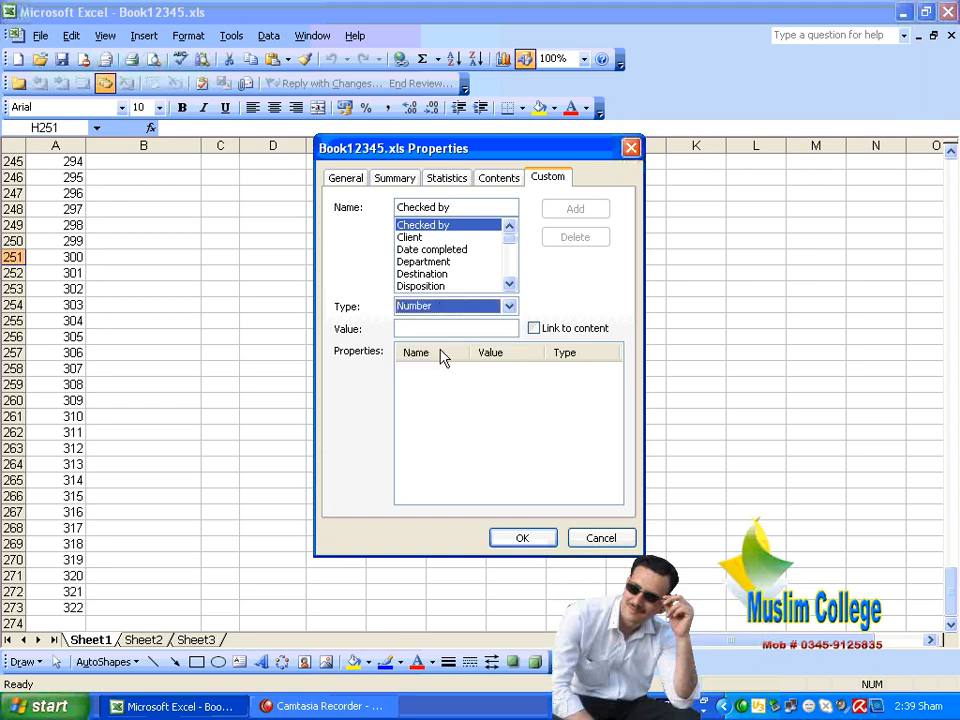
pyautogui.click(425, 329)
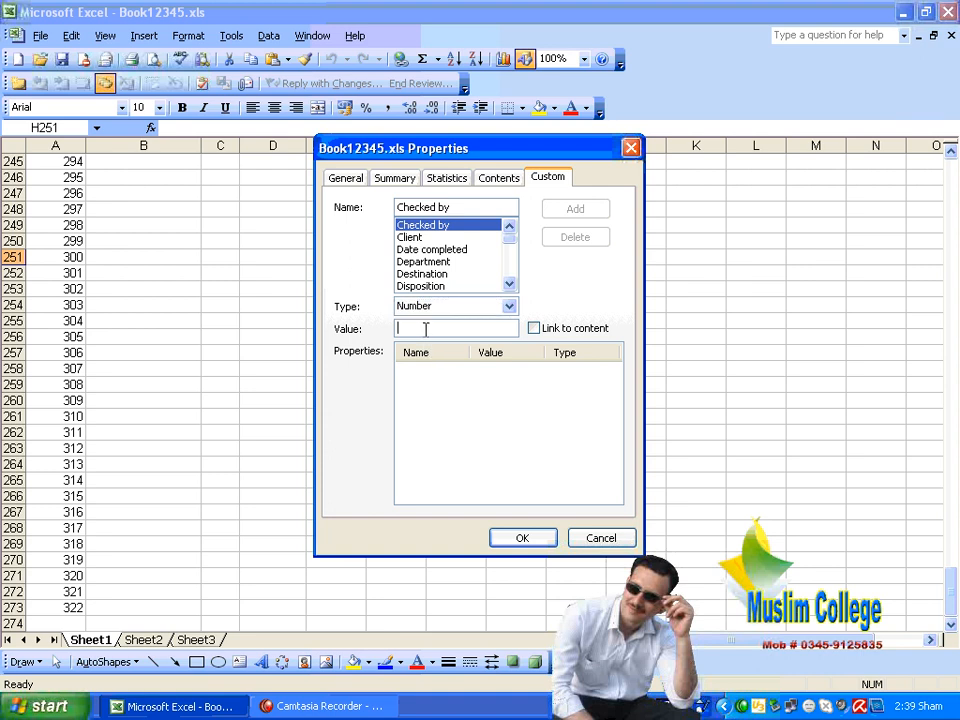
pyautogui.write('Ilyas')
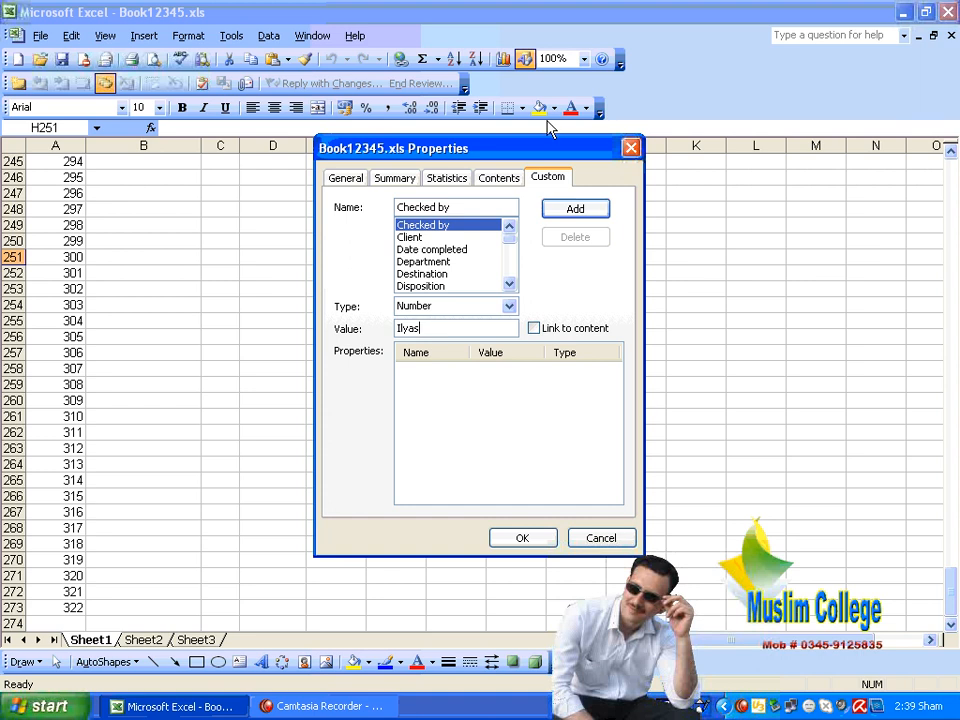
pyautogui.click(582, 209)
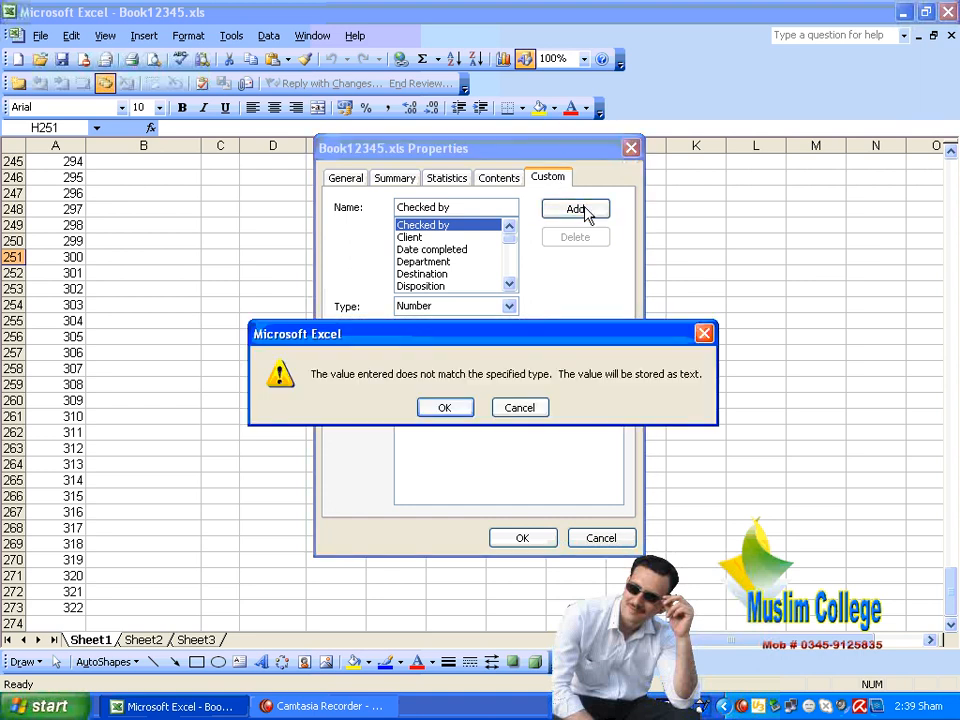
pyautogui.click(452, 407)
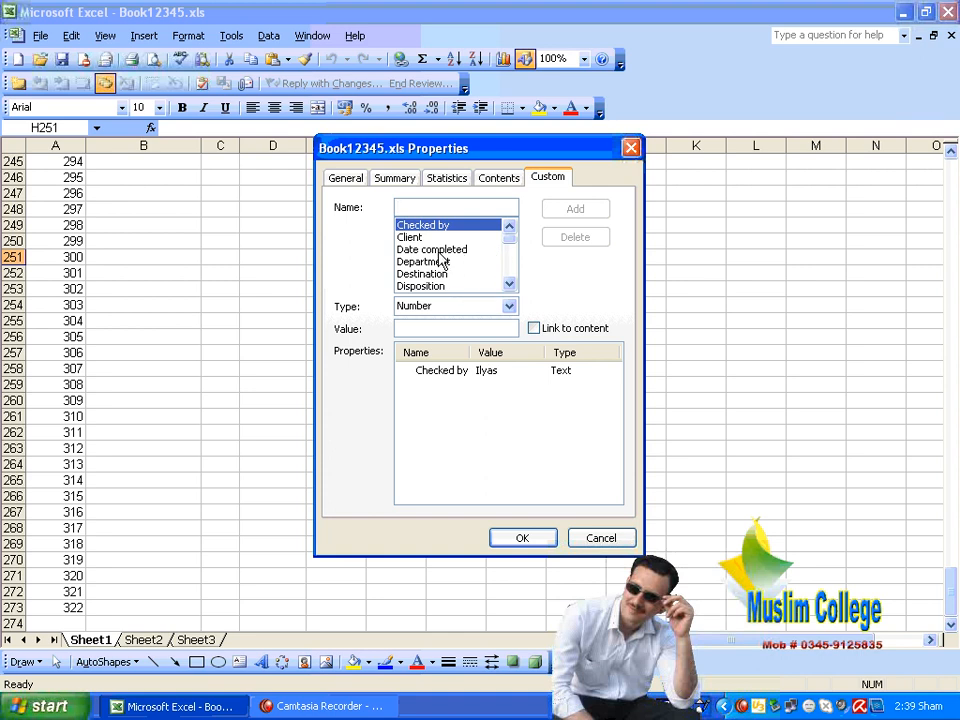
# Add a 'Date completed' custom property whose value is a person's name, stored as Text
pyautogui.click(439, 253)
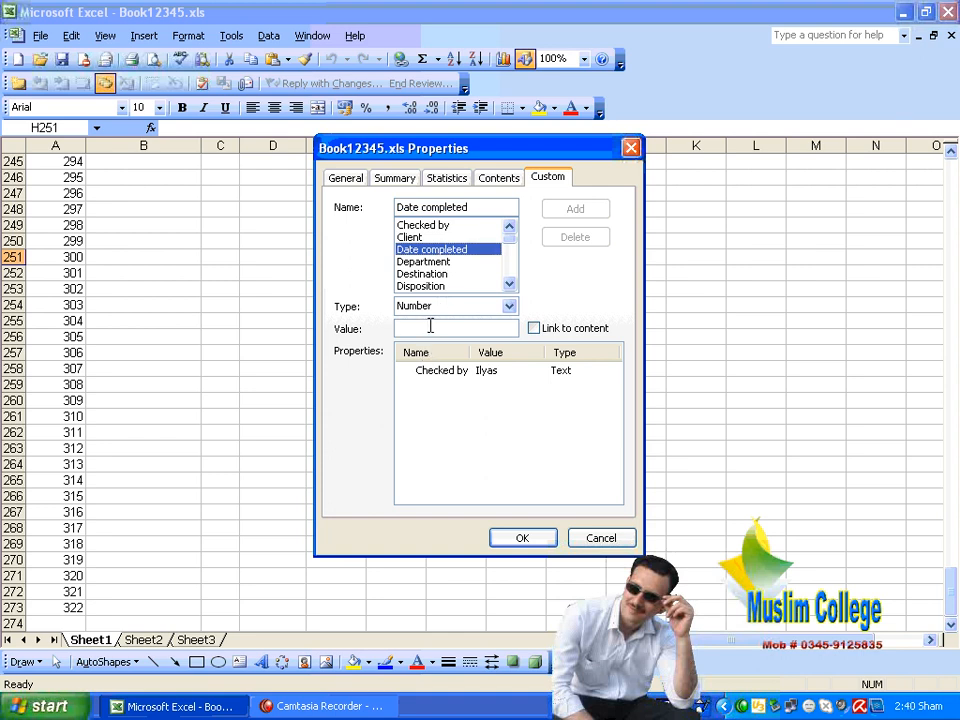
pyautogui.write('adnan')
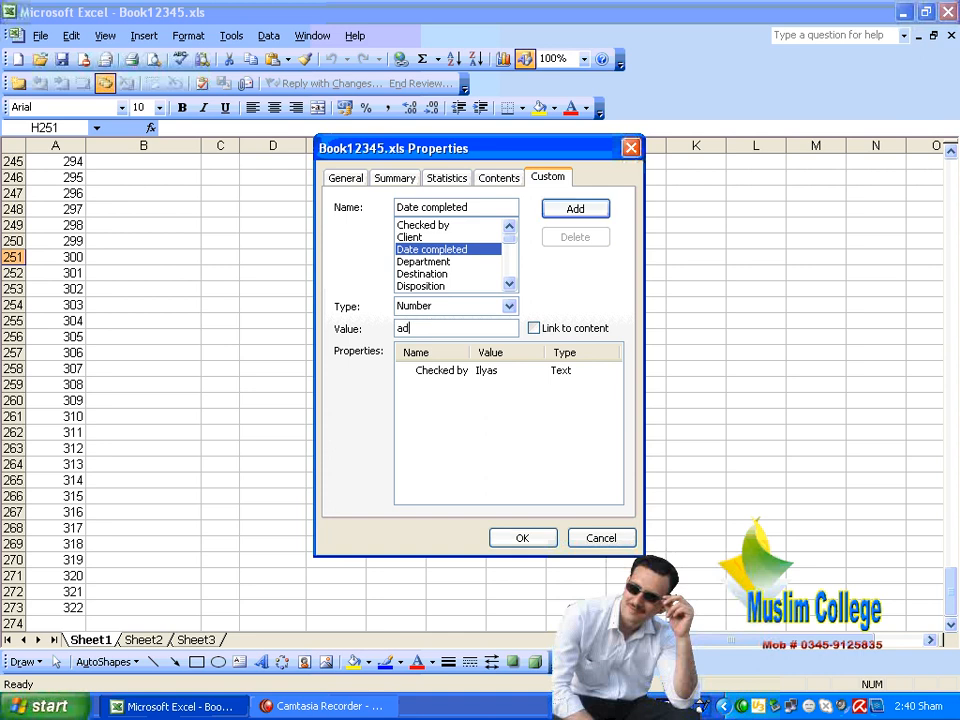
pyautogui.click(565, 208)
pyautogui.click(466, 406)
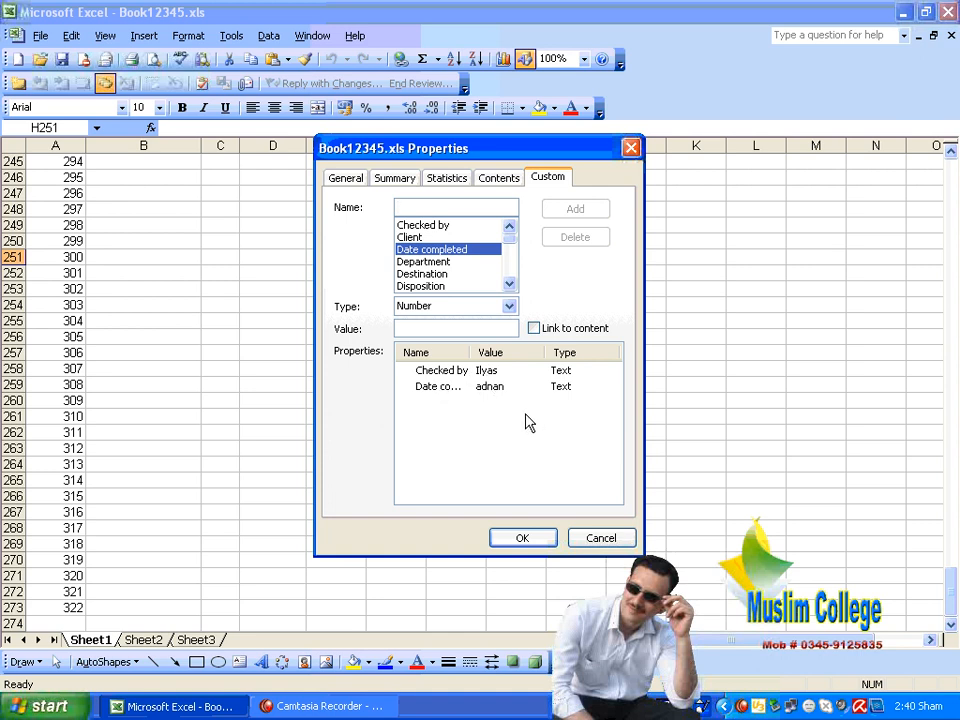
pyautogui.click(533, 535)
pyautogui.click(440, 460)
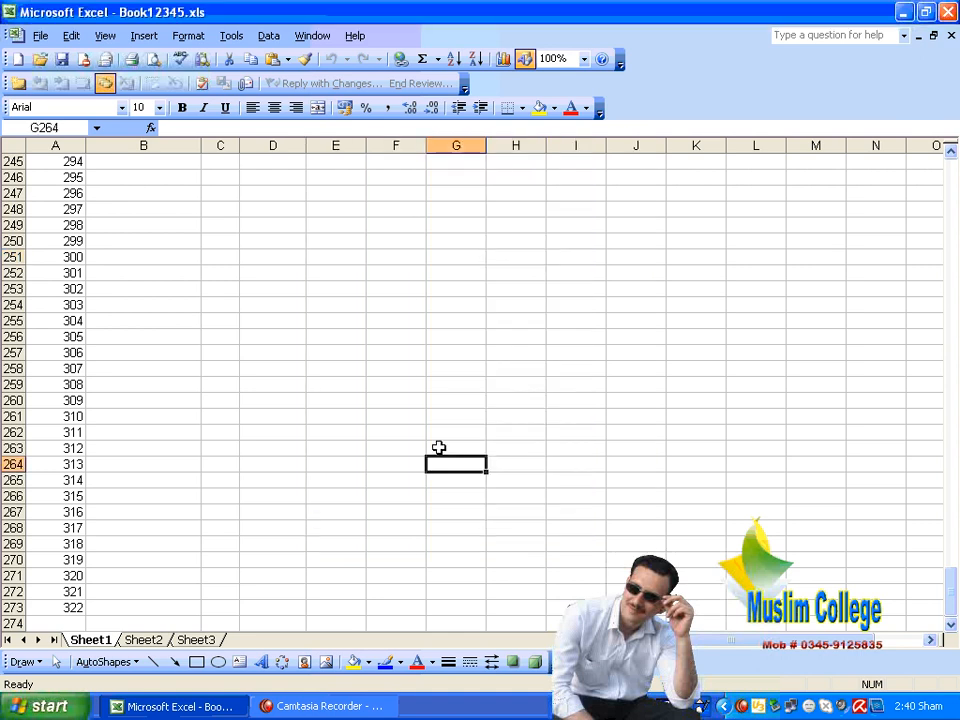
pyautogui.press('Left')
pyautogui.press('Left')
pyautogui.press('Left')
pyautogui.press('Left')
pyautogui.press('Left')
pyautogui.press('Left')
pyautogui.press('Up')
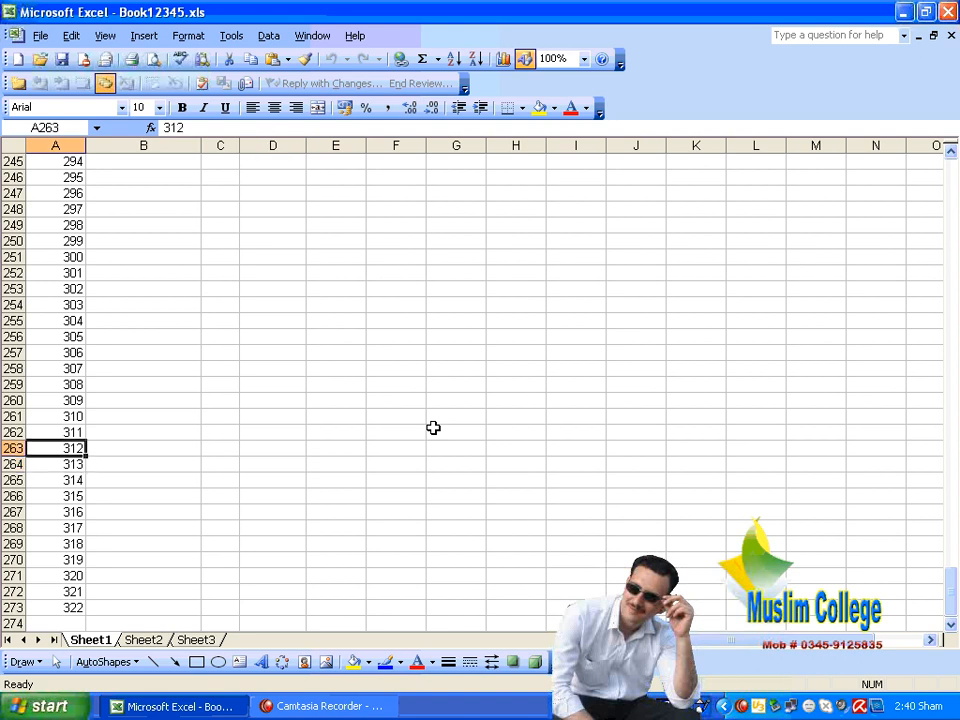
pyautogui.press('Up')
pyautogui.press('Up')
pyautogui.press('Up')
pyautogui.press('Up')
pyautogui.press('Up')
pyautogui.press('Up')
pyautogui.press('Up')
pyautogui.press('Up')
pyautogui.press('Up')
pyautogui.press('Up')
pyautogui.press('Up')
pyautogui.press('Up')
pyautogui.press('Up')
pyautogui.press('Up')
pyautogui.press('Up')
pyautogui.press('Up')
pyautogui.press('Up')
pyautogui.press('Up')
pyautogui.press('Up')
pyautogui.press('Up')
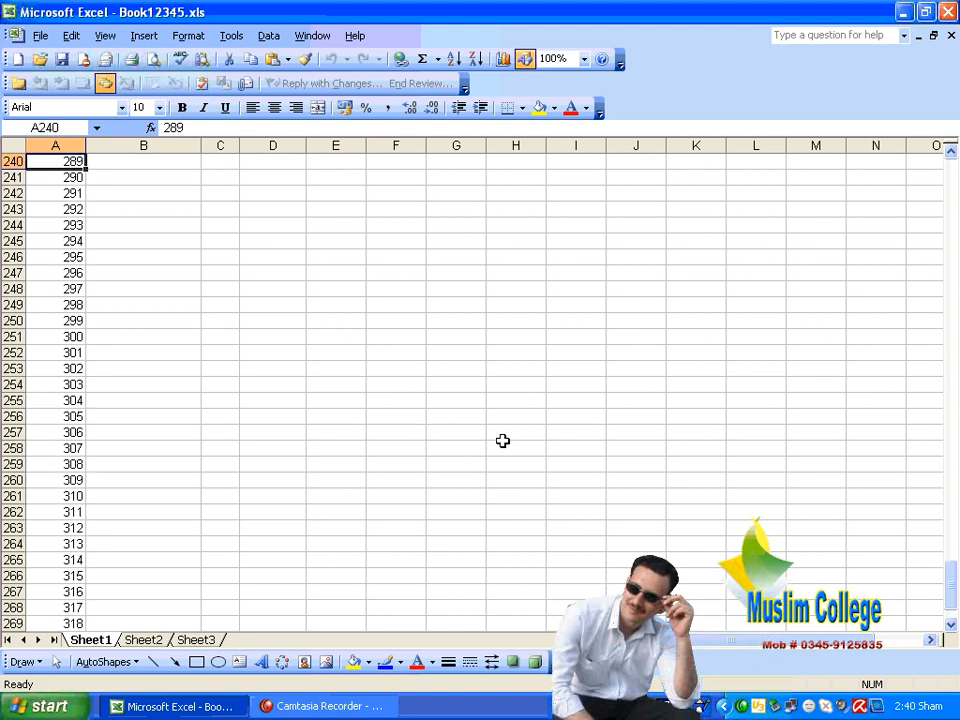
pyautogui.click(77, 272)
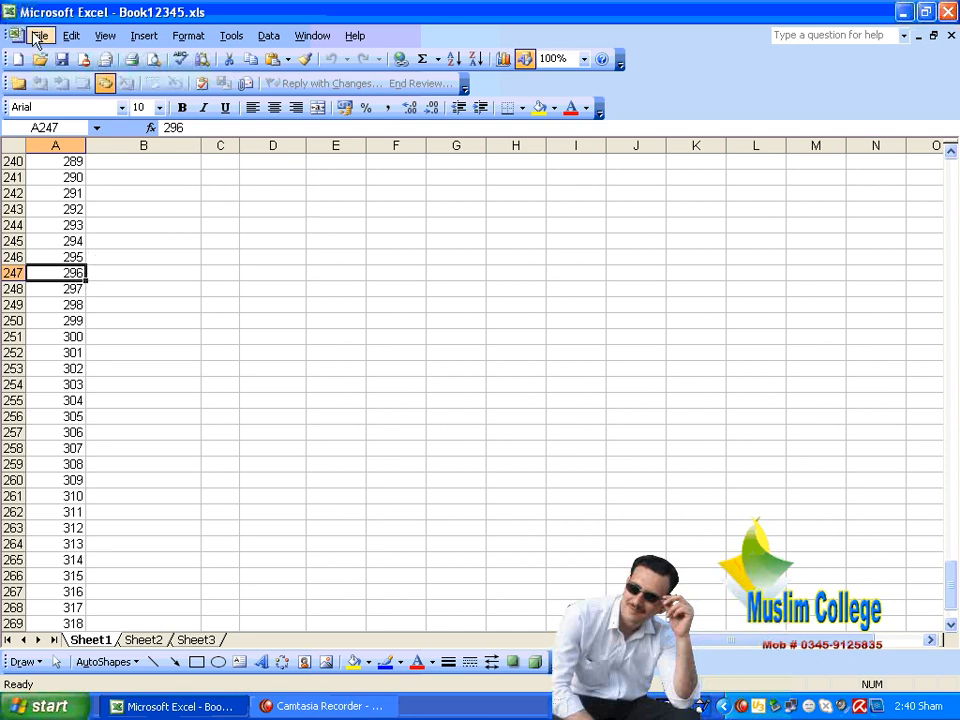
pyautogui.click(35, 36)
pyautogui.click(124, 388)
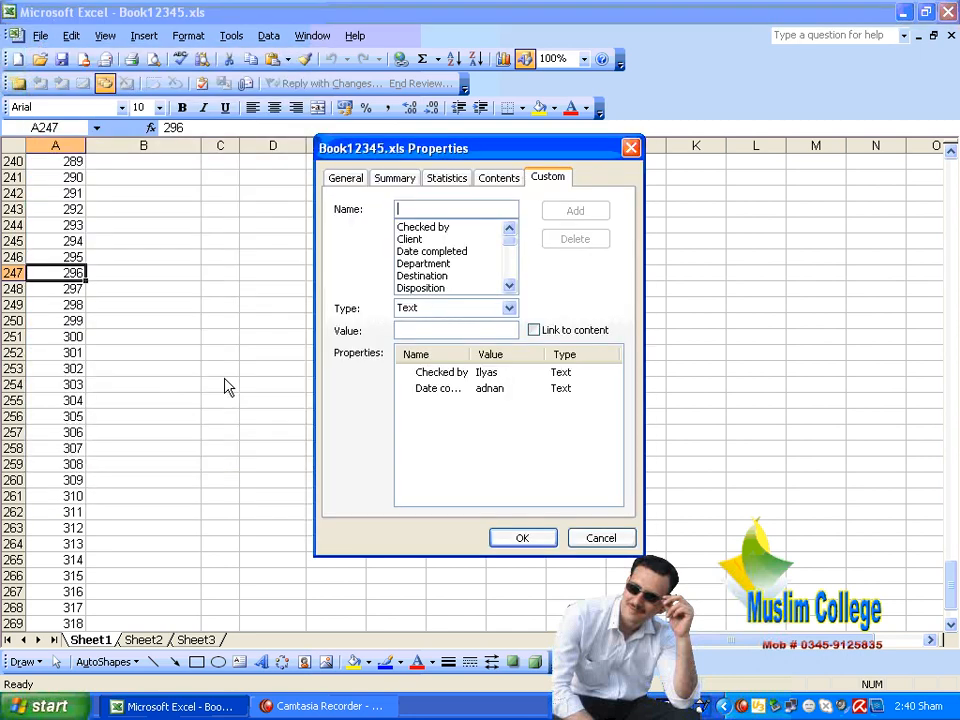
pyautogui.click(347, 179)
pyautogui.click(393, 180)
pyautogui.click(446, 181)
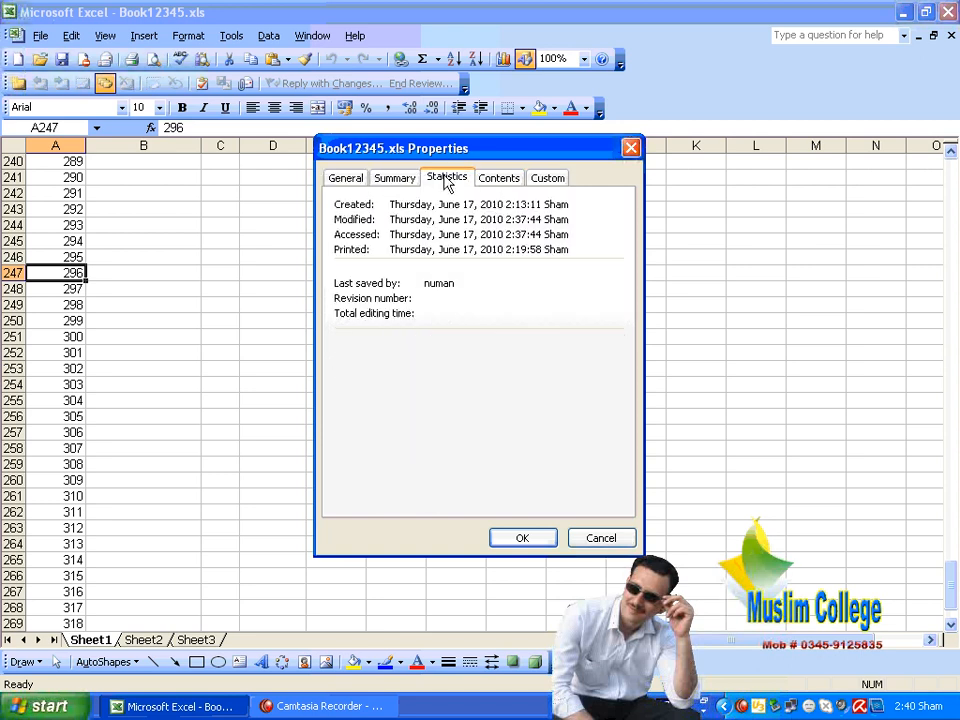
pyautogui.click(500, 180)
pyautogui.click(555, 180)
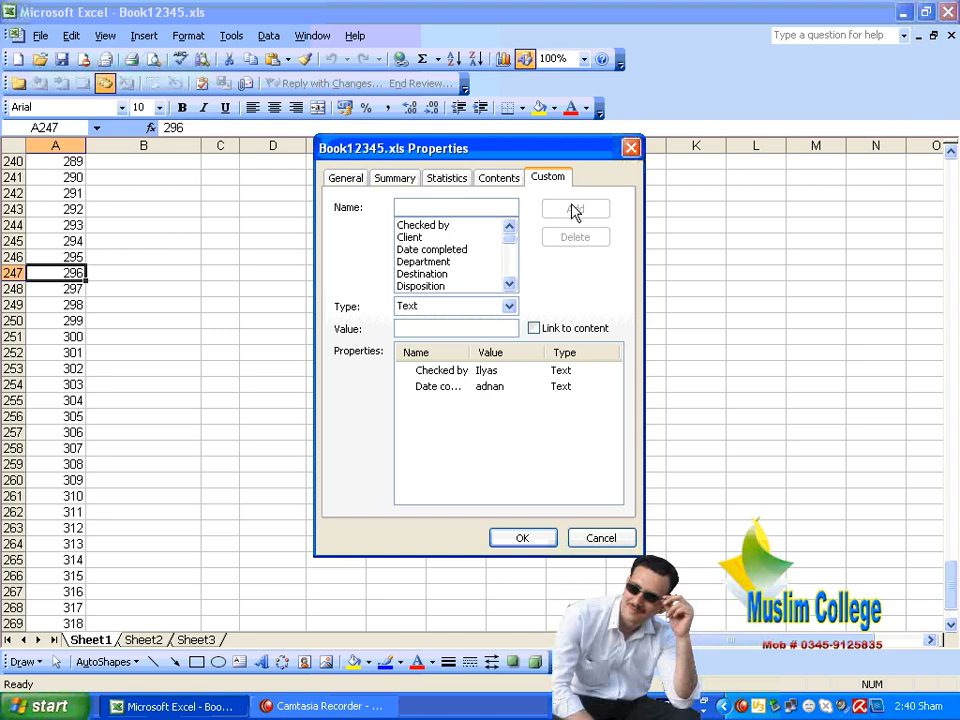
pyautogui.click(630, 148)
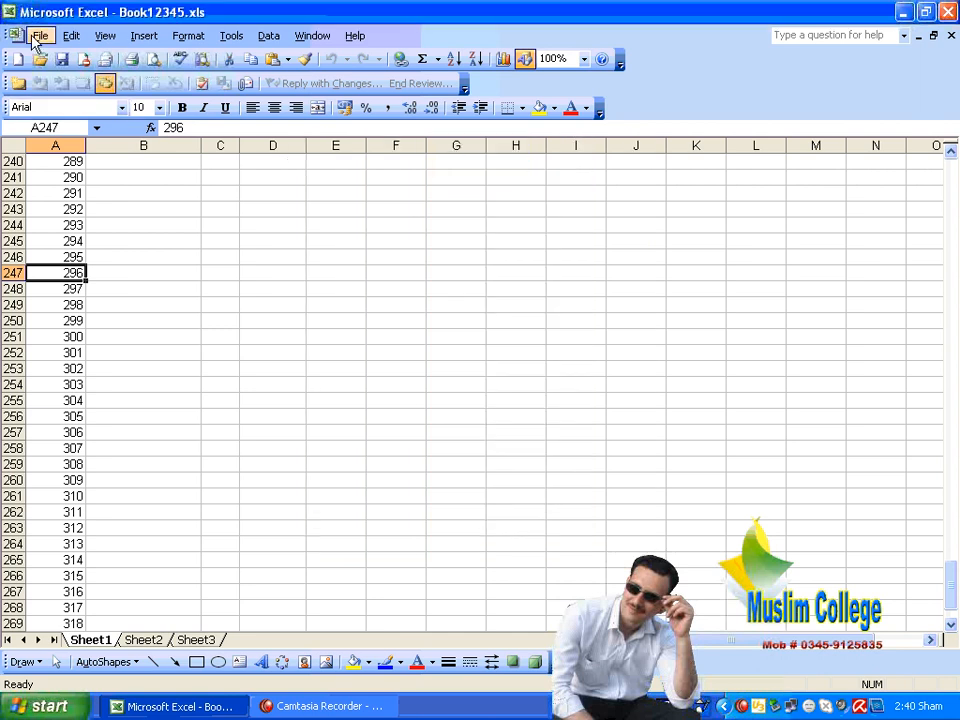
# Close Book12345.xls, saving its changes
pyautogui.click(40, 35)
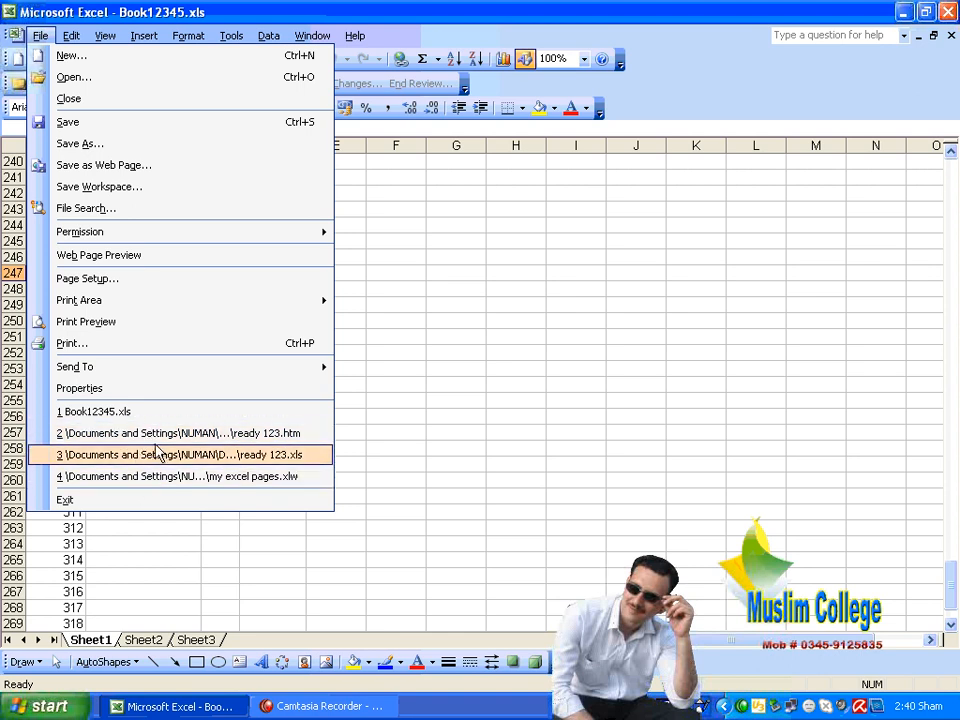
pyautogui.click(450, 388)
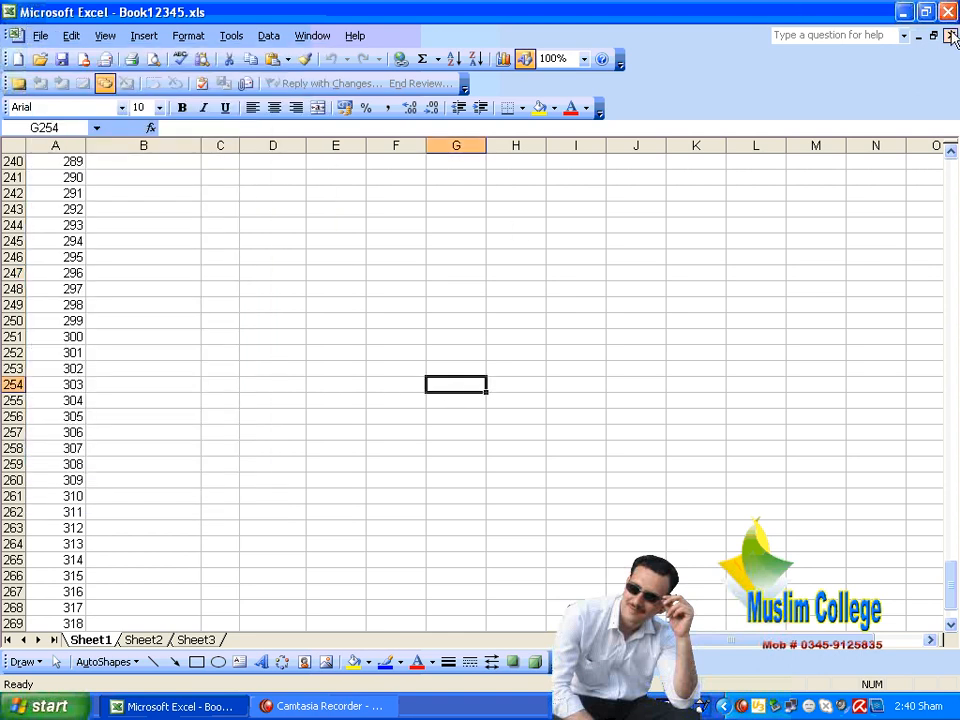
pyautogui.click(950, 35)
pyautogui.click(409, 407)
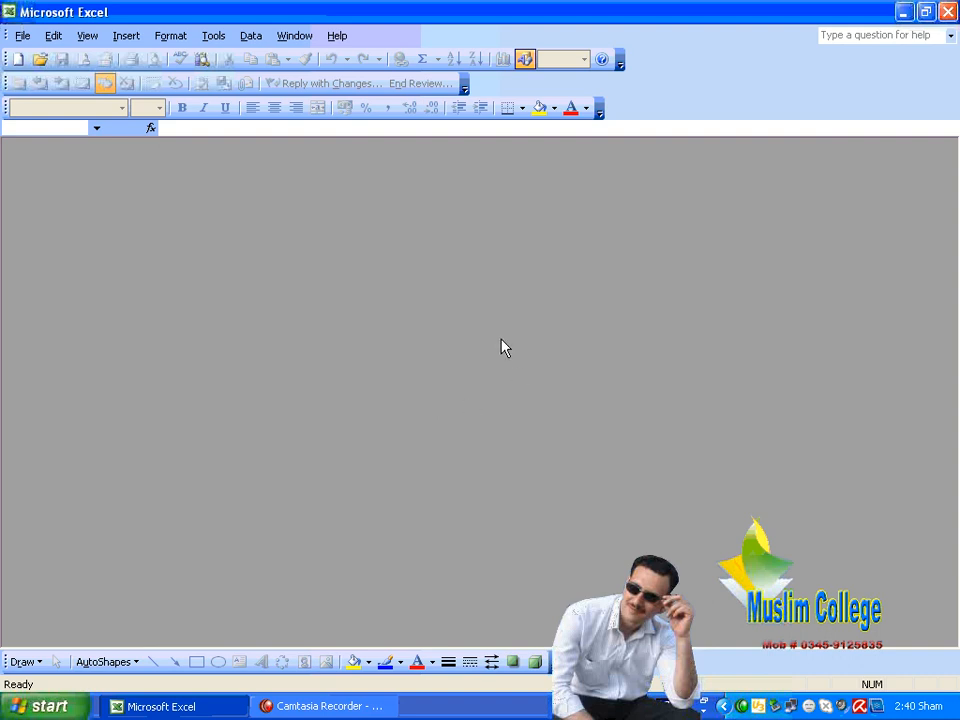
# Reopen ready 123.htm from the recent-files list, then close it
pyautogui.click(22, 35)
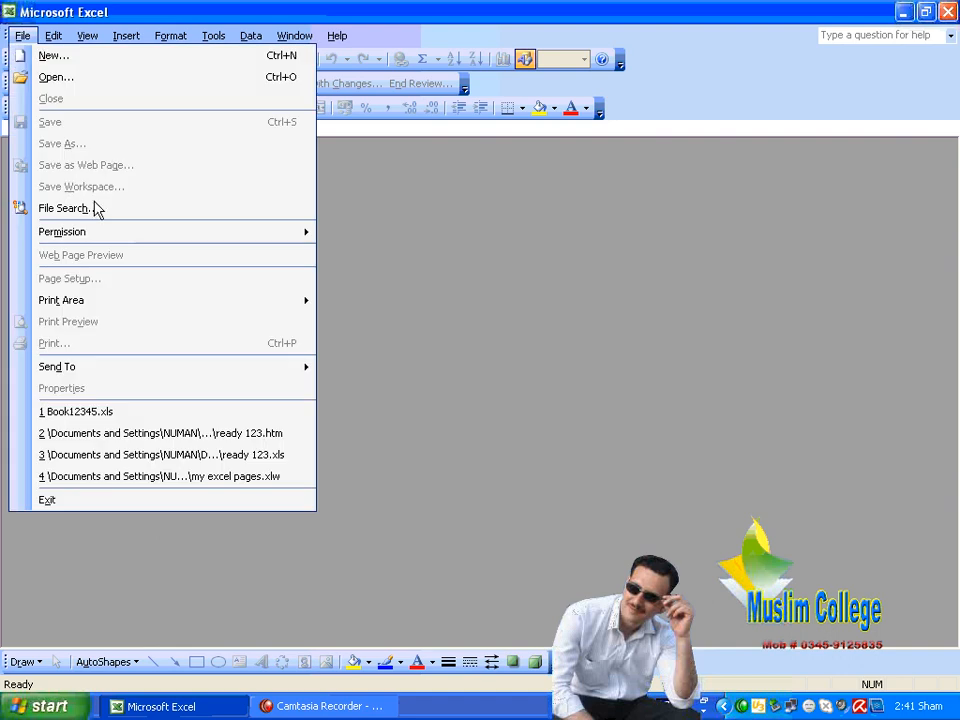
pyautogui.click(138, 437)
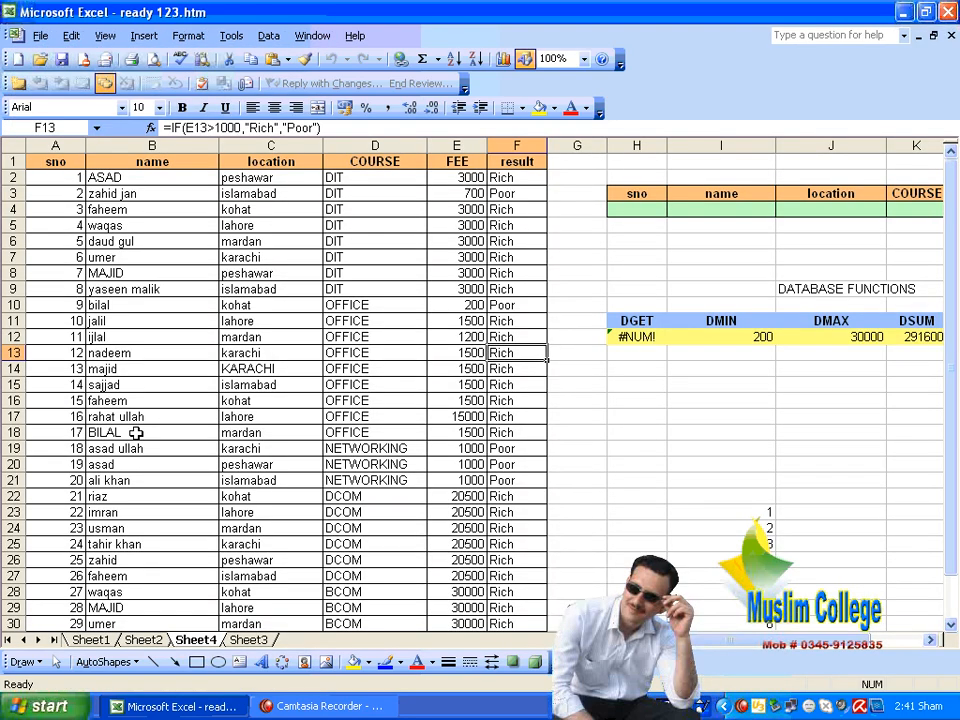
pyautogui.click(951, 36)
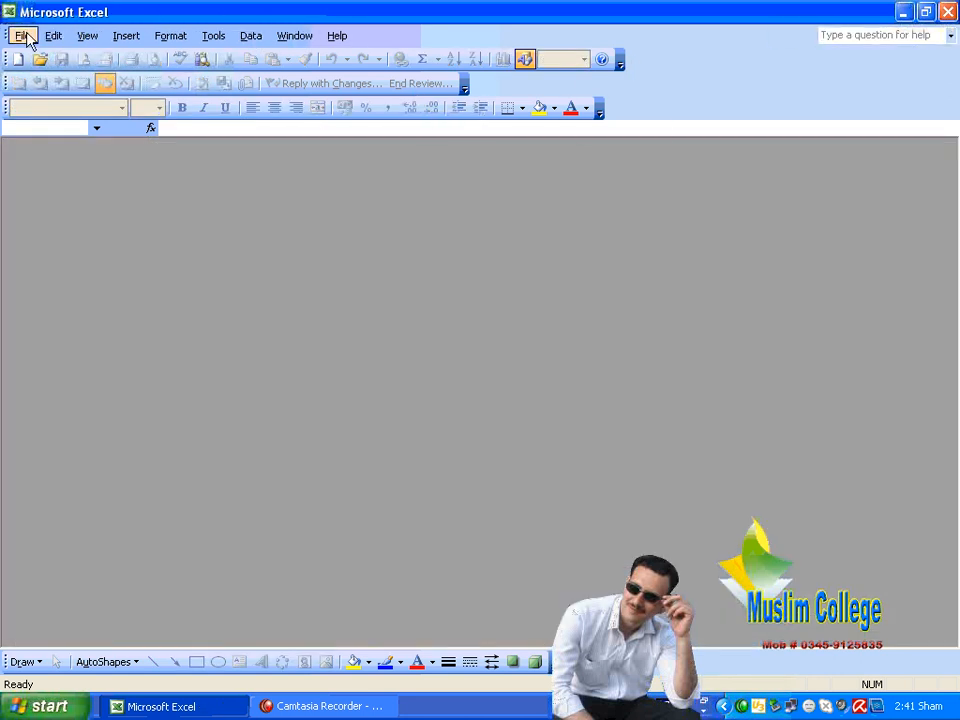
# Open ready 123.xls and the my excel pages.xlw workspace, dismissing the missing FIRST.xls error
pyautogui.click(24, 36)
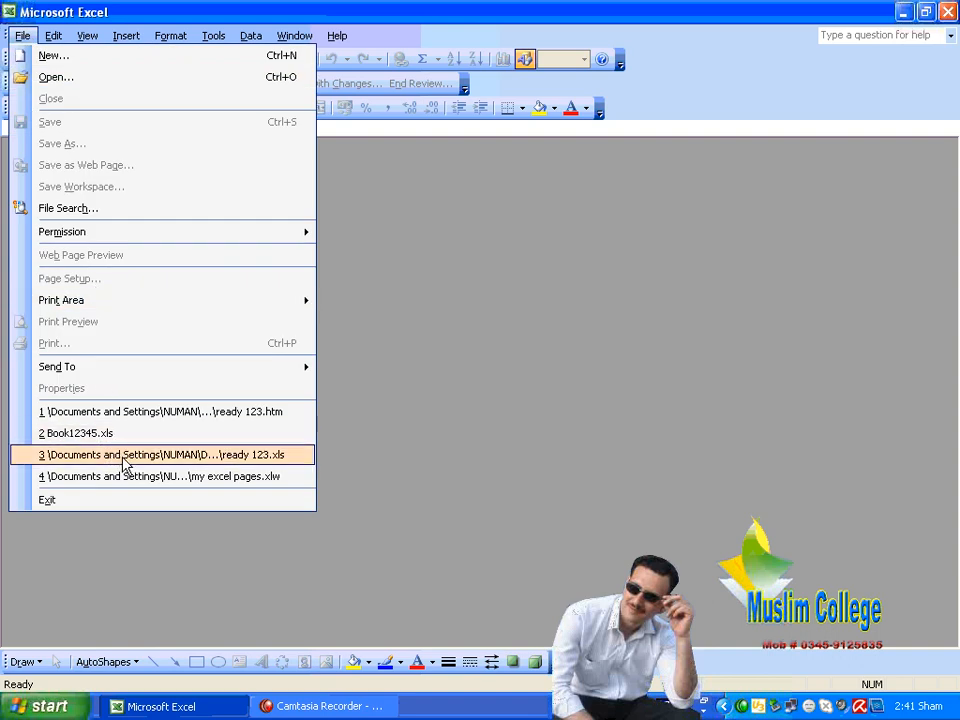
pyautogui.click(125, 458)
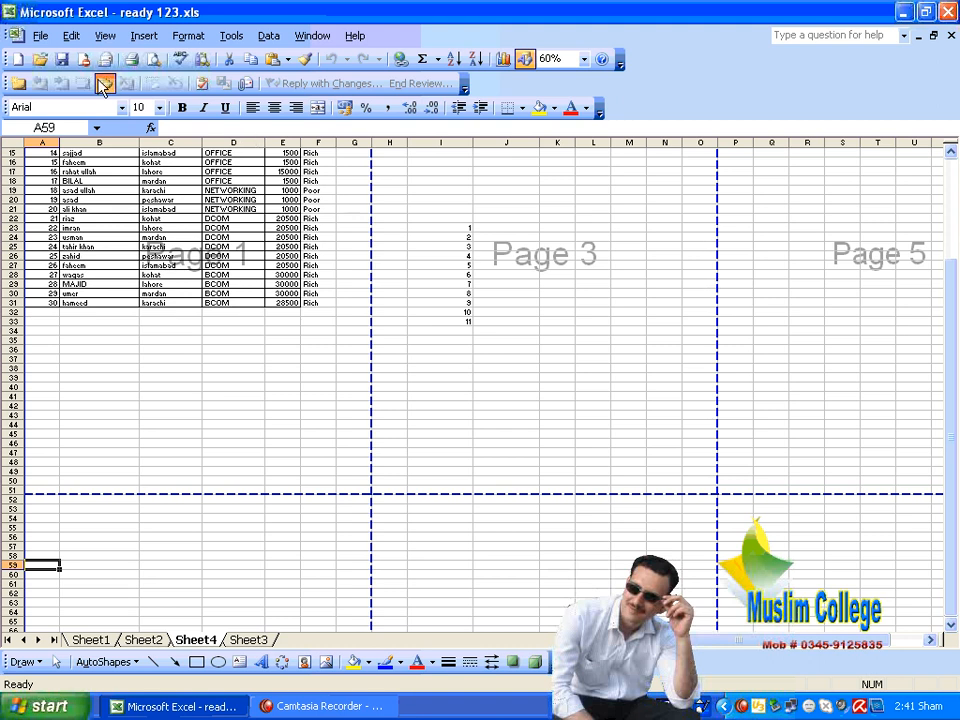
pyautogui.click(40, 35)
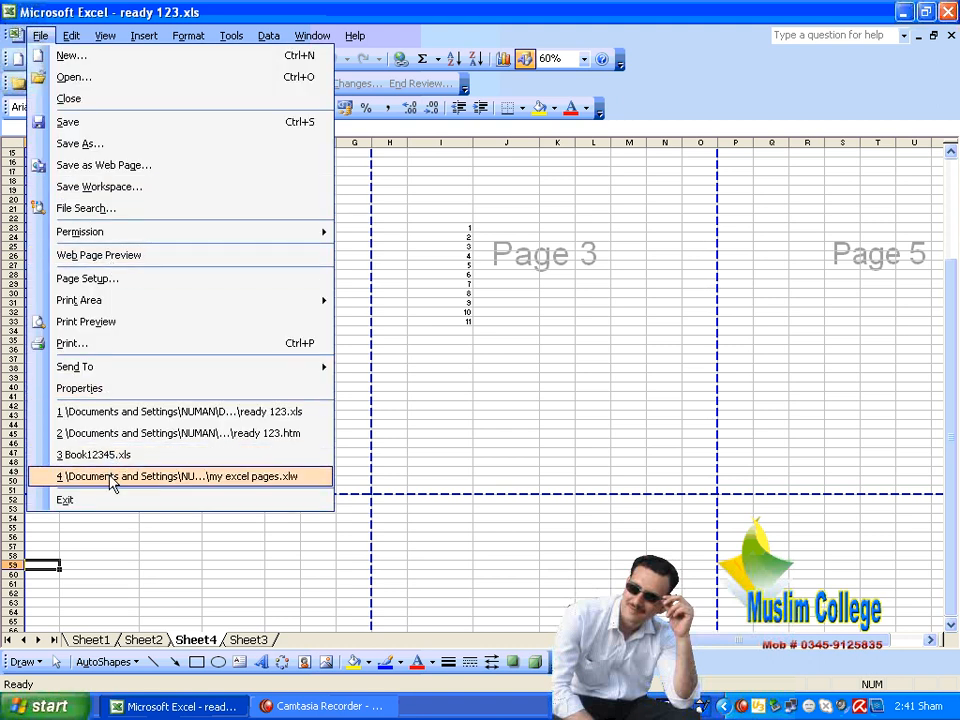
pyautogui.click(111, 478)
pyautogui.click(482, 416)
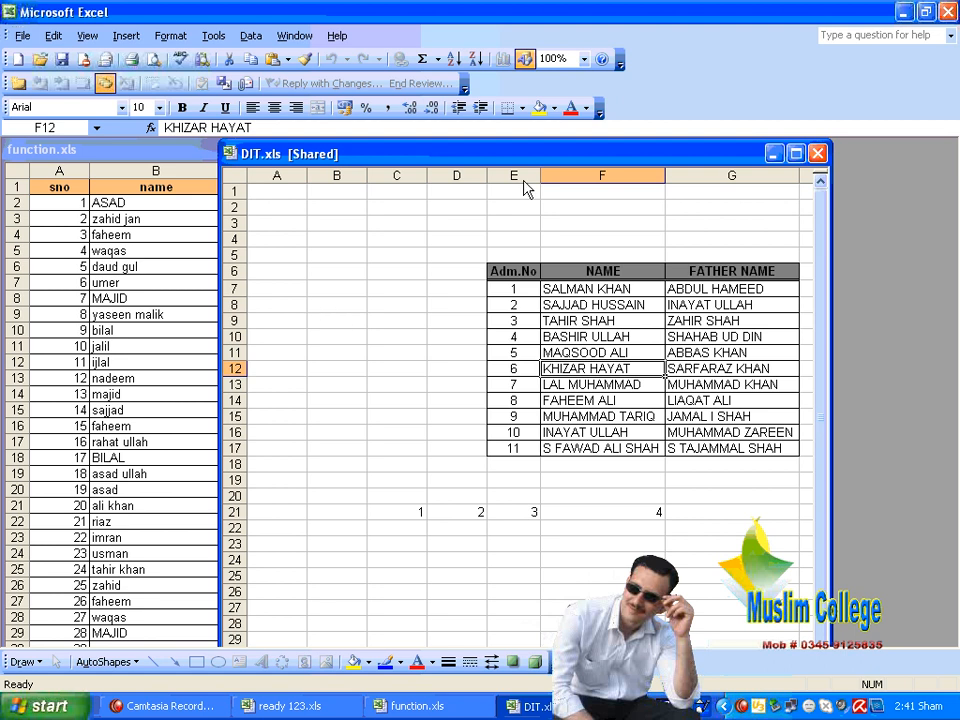
# Close DIT.xls without saving, then close function.xls and ready 123.xls
pyautogui.click(816, 153)
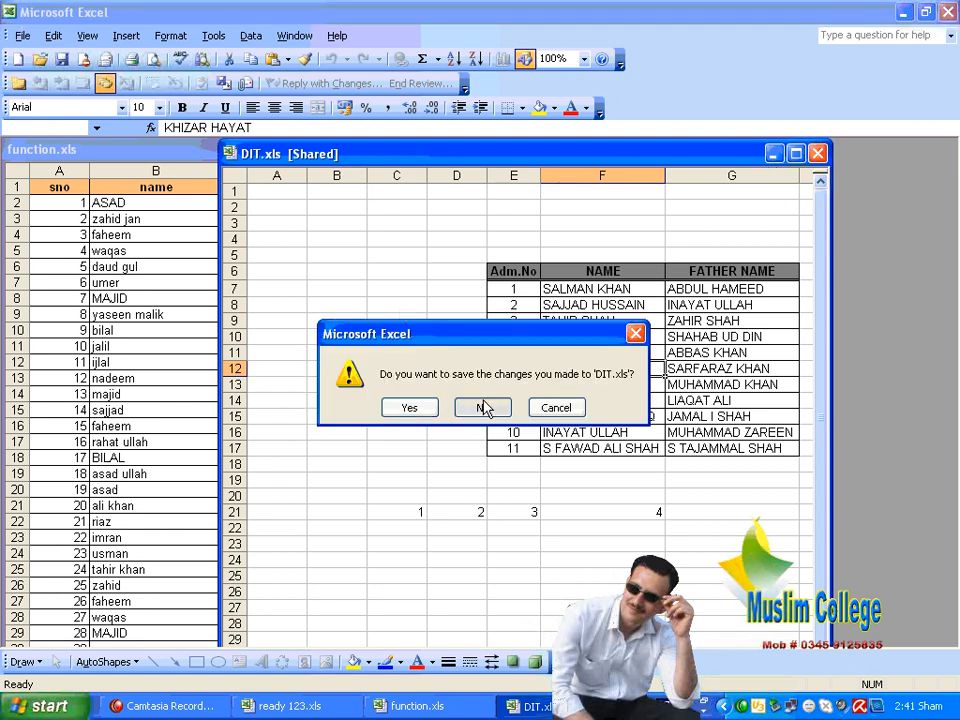
pyautogui.click(484, 408)
pyautogui.click(208, 148)
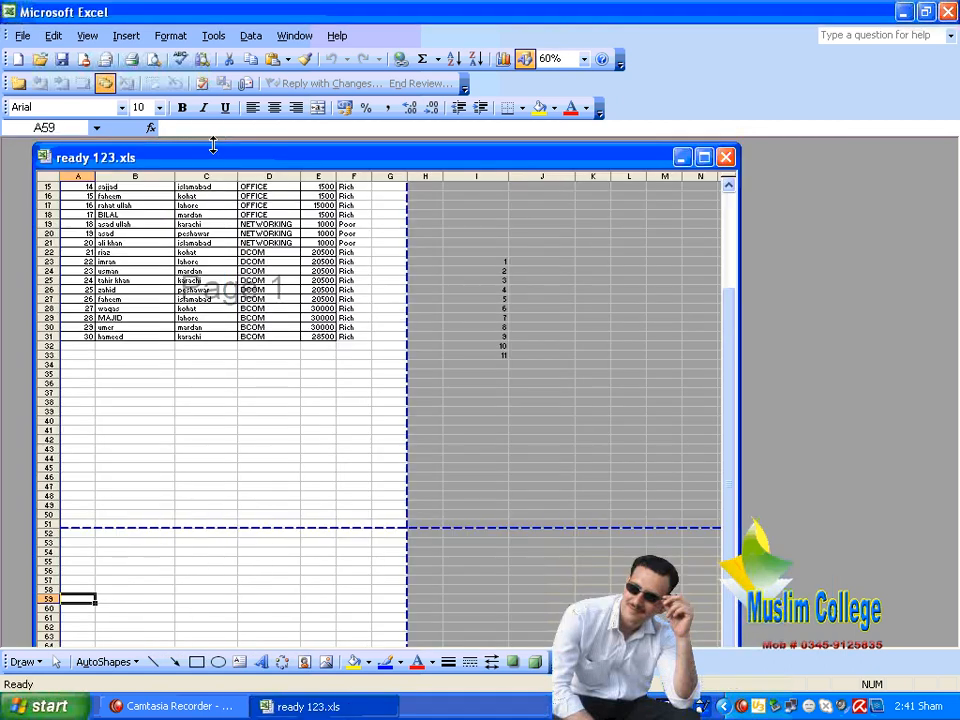
pyautogui.click(726, 157)
pyautogui.click(20, 37)
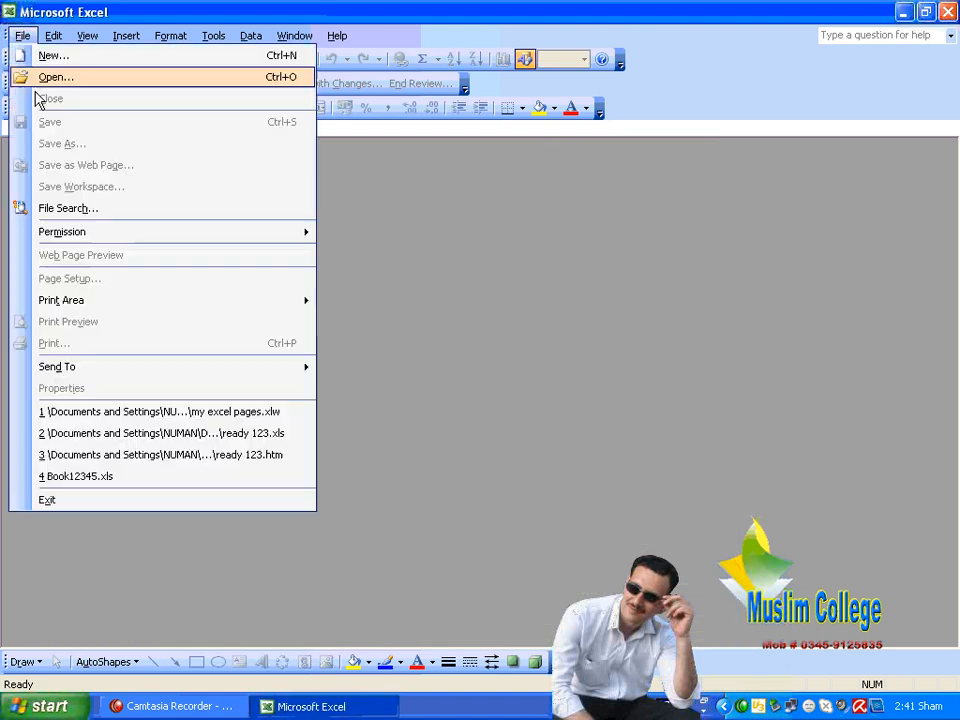